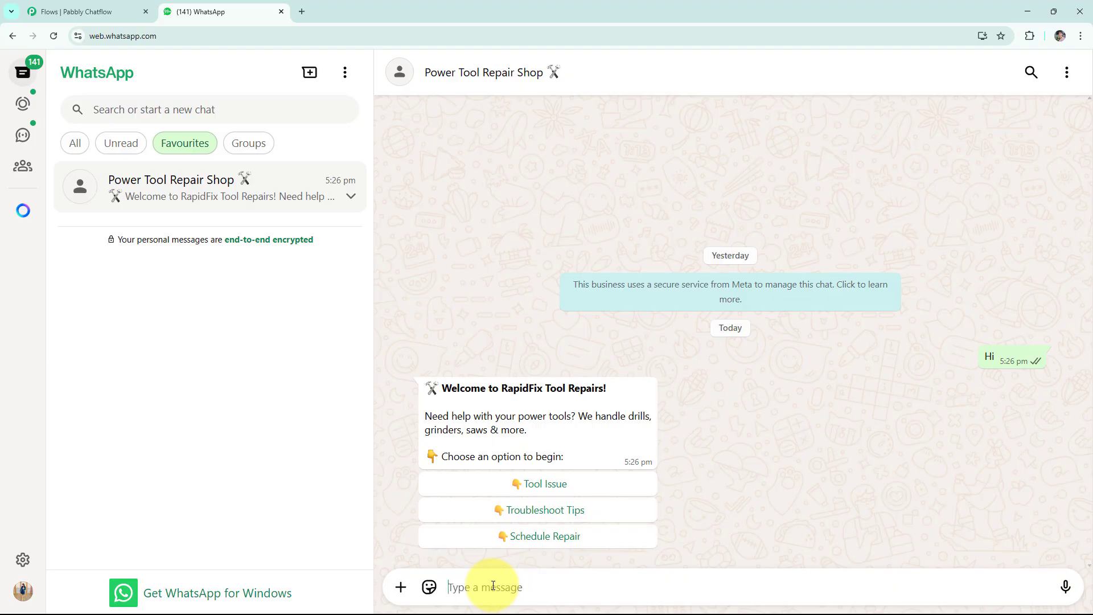
In the Power Tool Repair Shop chat, choose Tool Issue and send "Drills" as the tool type.
{"action": "left_click", "coordinate": [531, 483]}
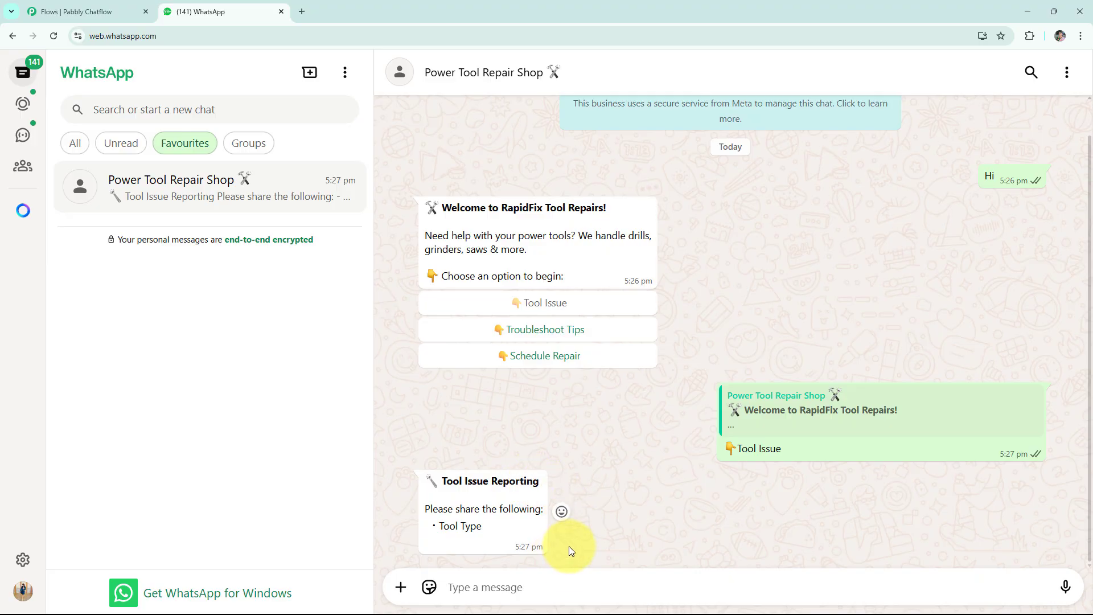
{"action": "left_click", "coordinate": [534, 583]}
{"action": "type", "text": "D"}
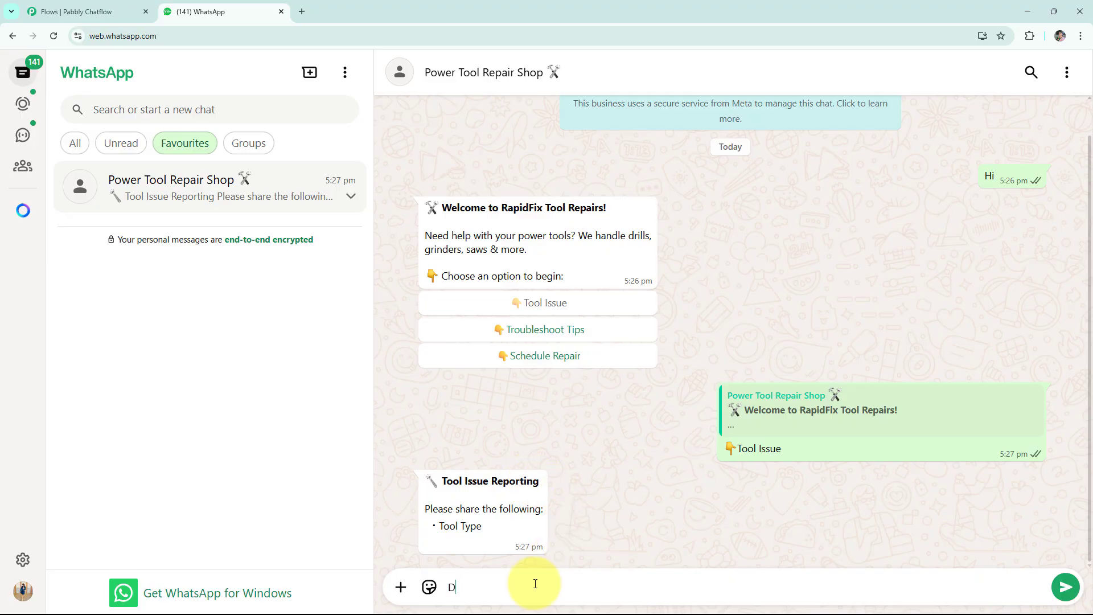
{"action": "type", "text": "rills"}
{"action": "key", "text": "Return"}
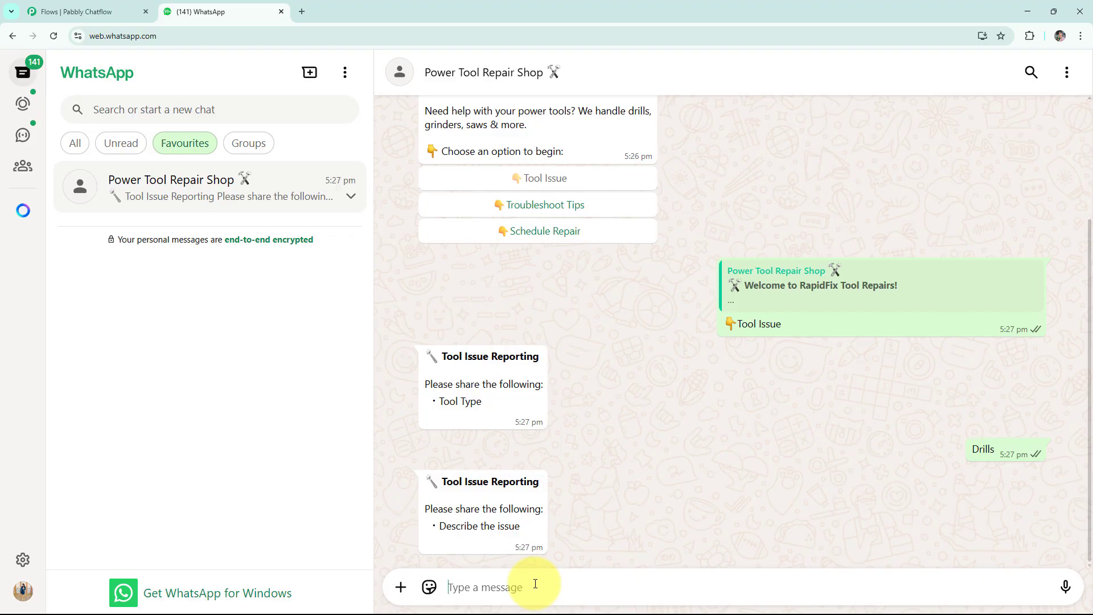
Send "YZ Issue" as the description of the tool's issue.
{"action": "type", "text": "X"}
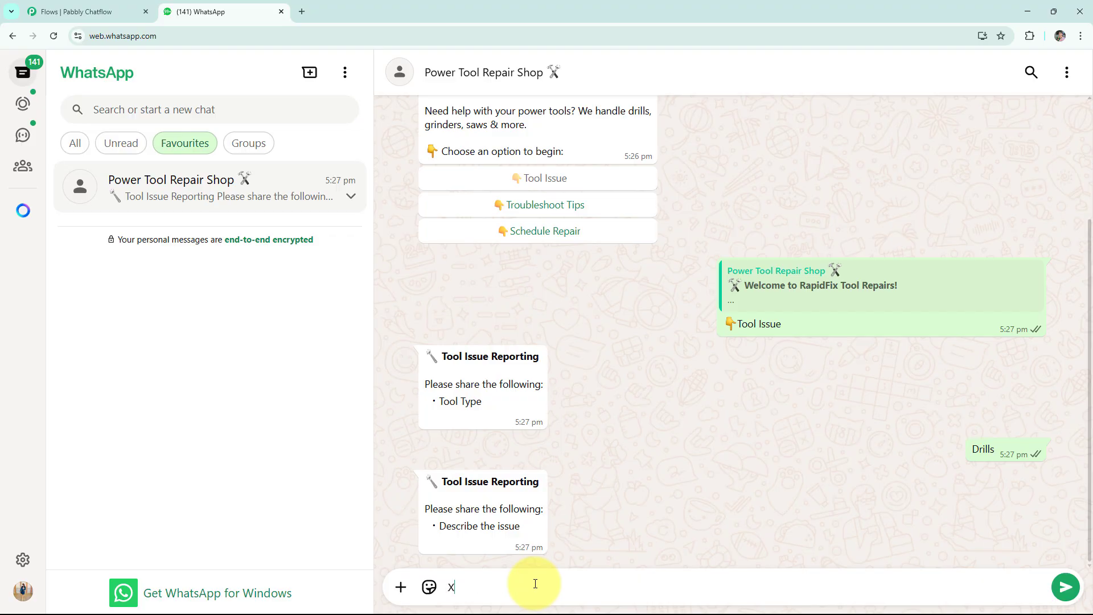
{"action": "key", "text": "ctrl+a"}
{"action": "type", "text": "YZ Issue"}
{"action": "key", "text": "Return"}
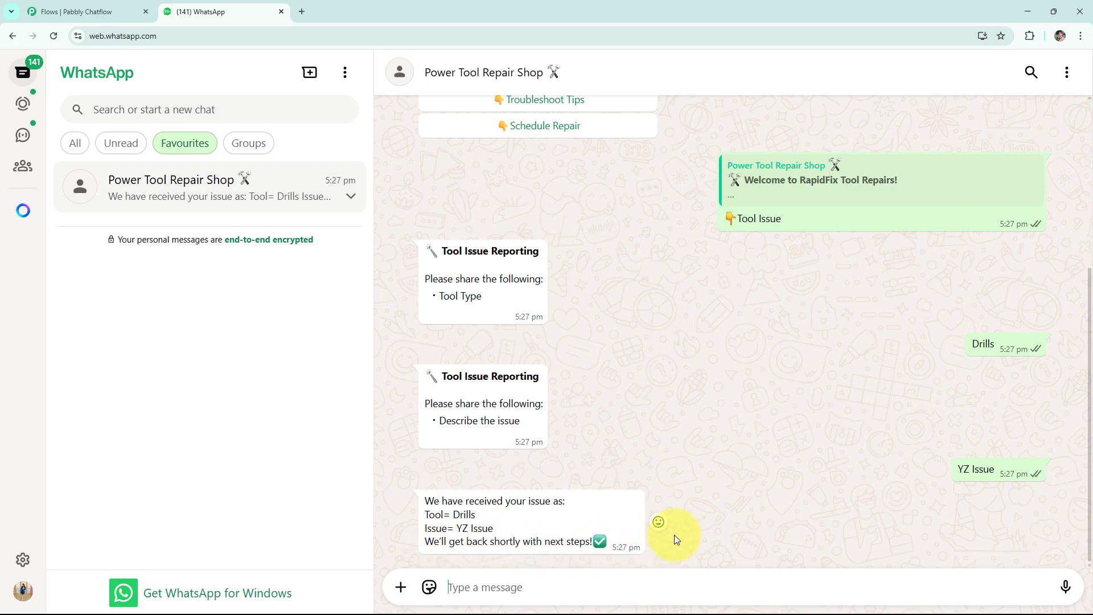
Choose Troubleshoot Tips and Schedule Repair from the chatbot's welcome message.
{"action": "left_click", "coordinate": [587, 111]}
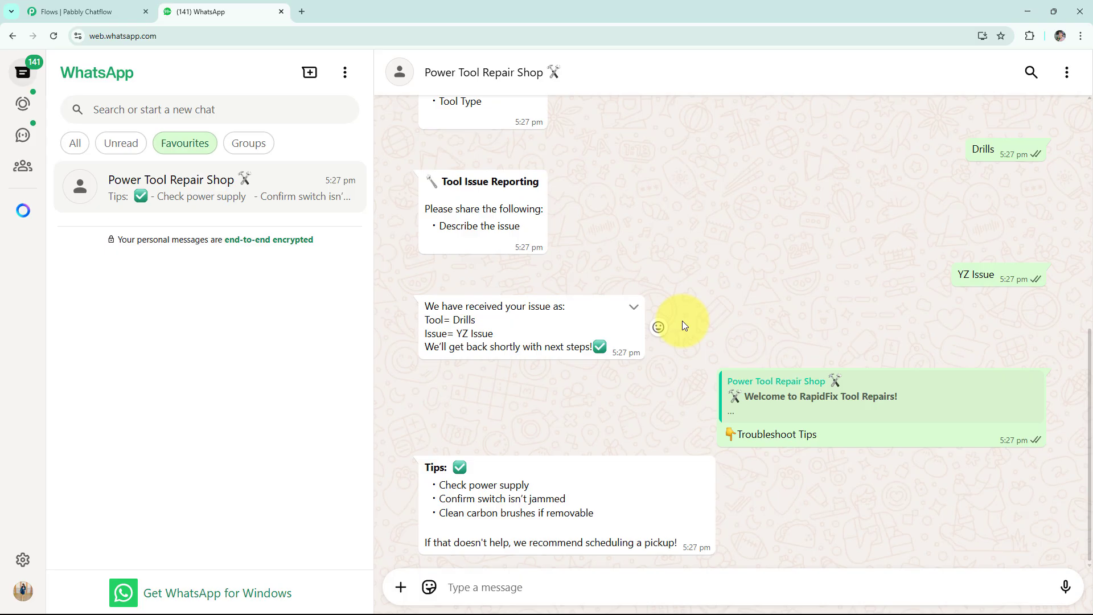
{"action": "scroll", "coordinate": [682, 320], "scroll_direction": "up", "scroll_amount": 6}
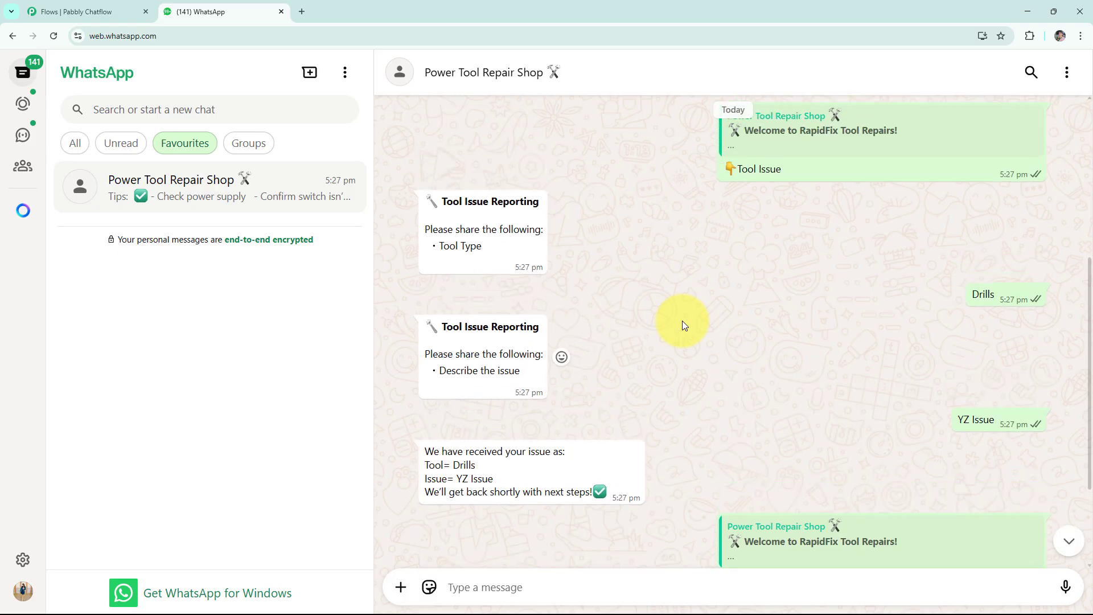
{"action": "left_click", "coordinate": [567, 220]}
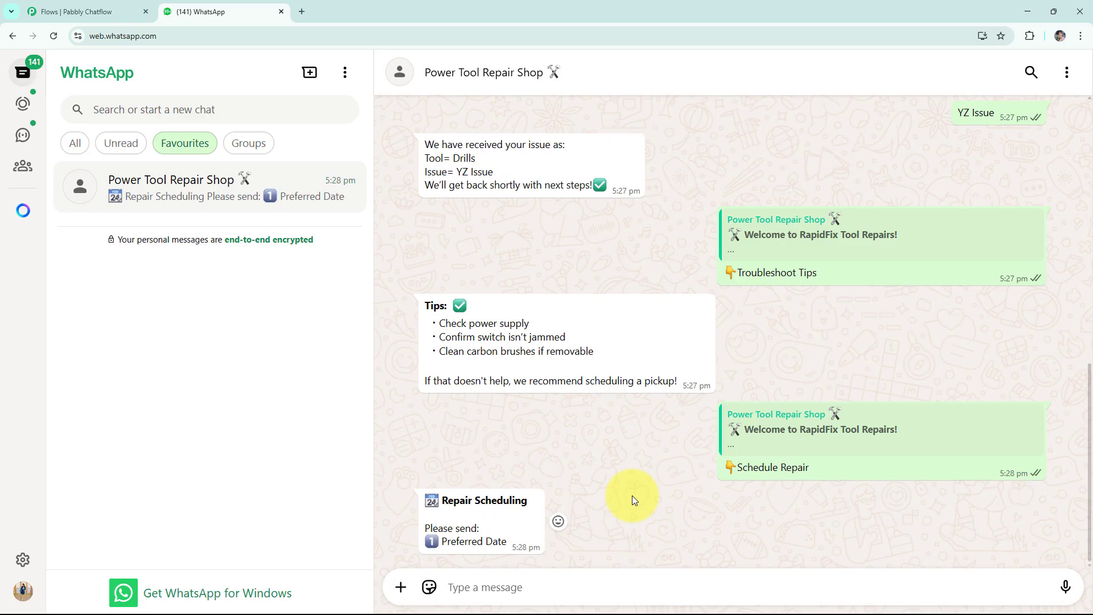
Send 05/06/2025 as the preferred repair date.
{"action": "type", "text": "05/06"}
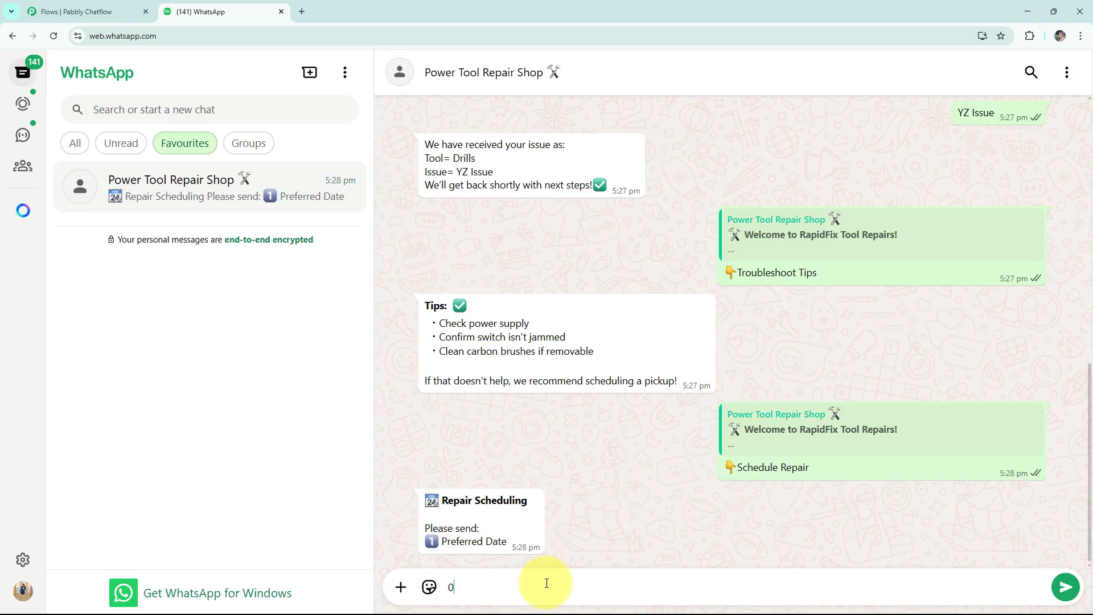
{"action": "type", "text": "/2025"}
{"action": "key", "text": "Return"}
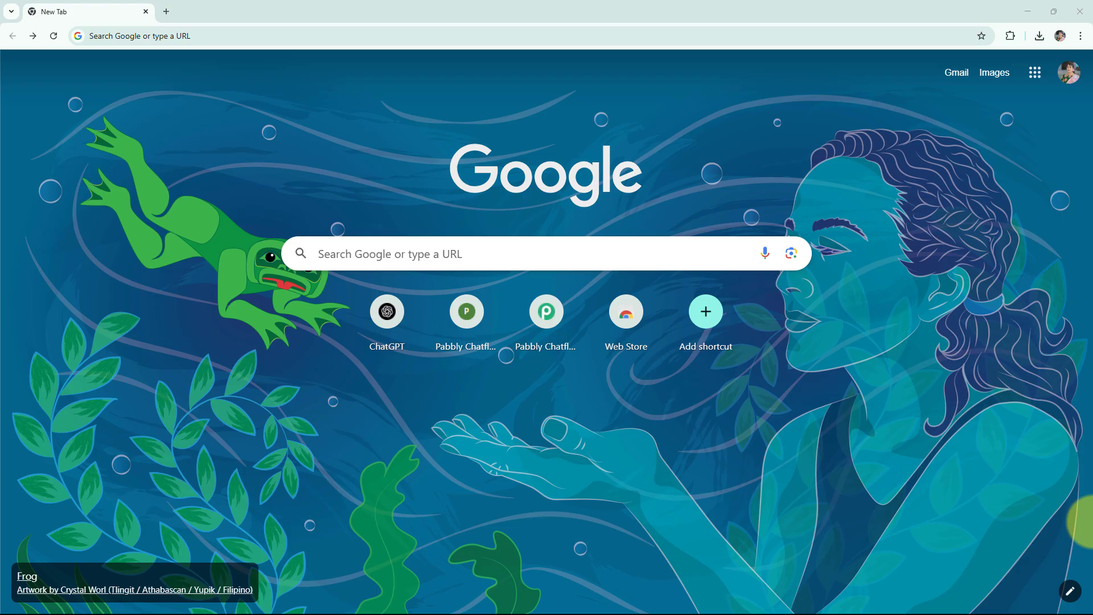
Go to pabbly.com/chatflow in the browser and sign in to access the Pabbly Chatflow app.
{"action": "left_click", "coordinate": [183, 41]}
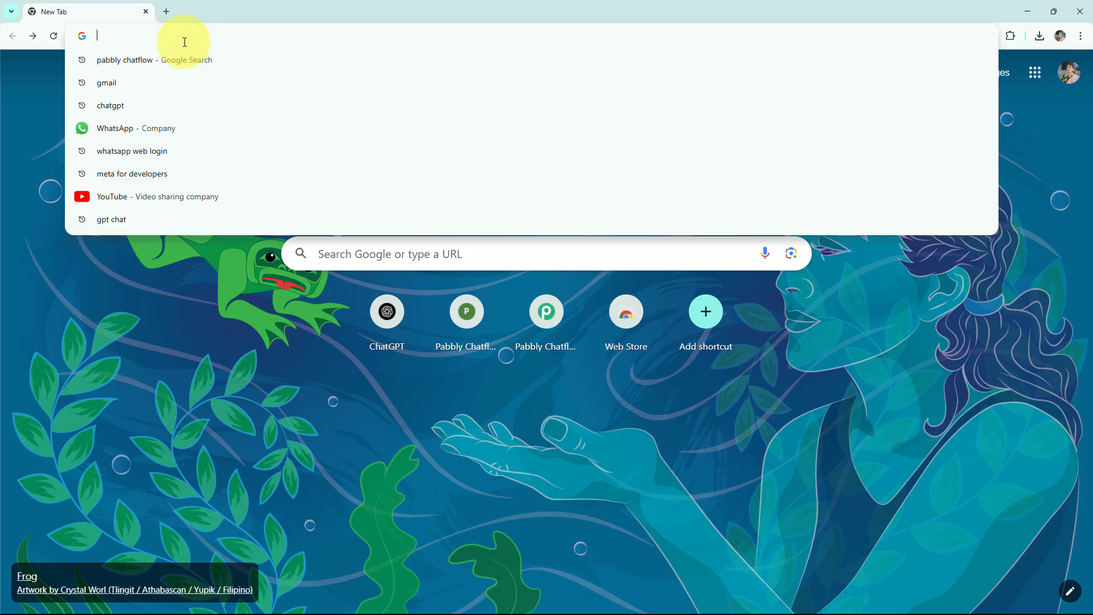
{"action": "type", "text": "pabbly.com/chatflow"}
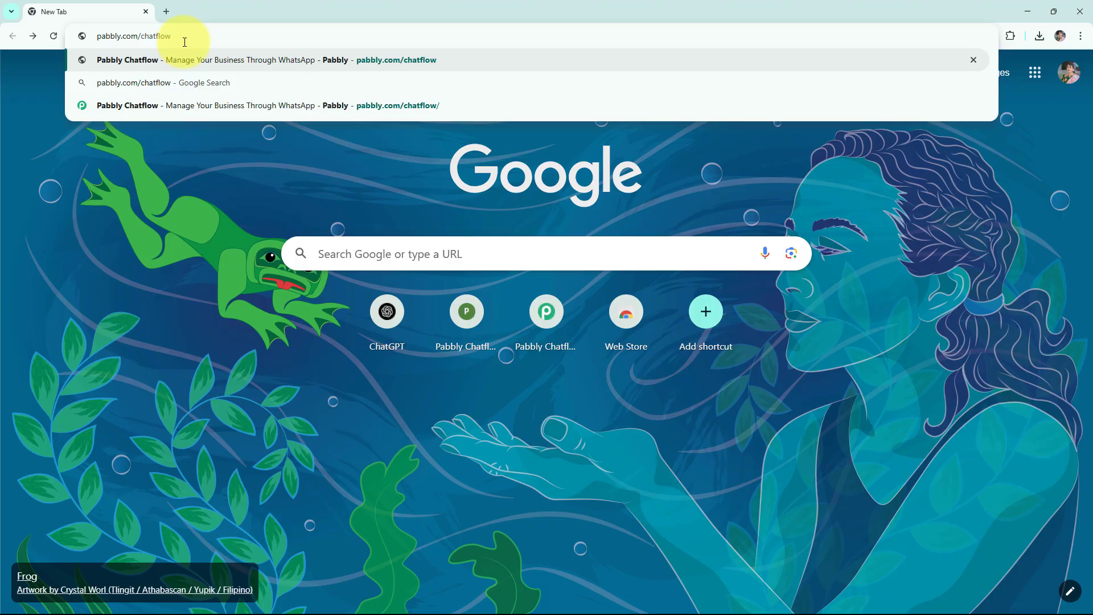
{"action": "key", "text": "Return"}
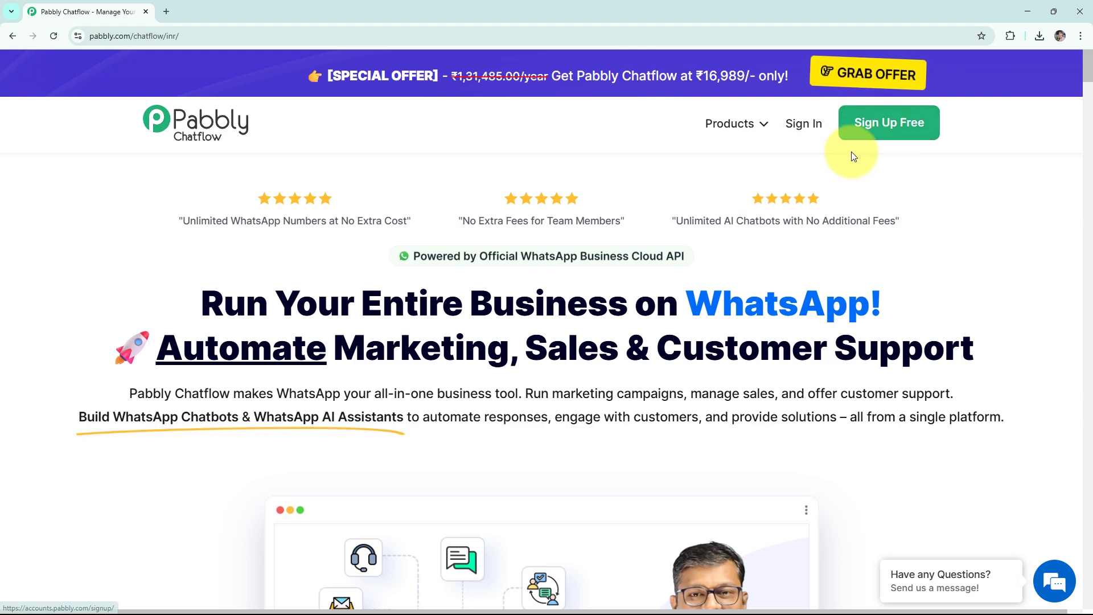
{"action": "left_click", "coordinate": [804, 130]}
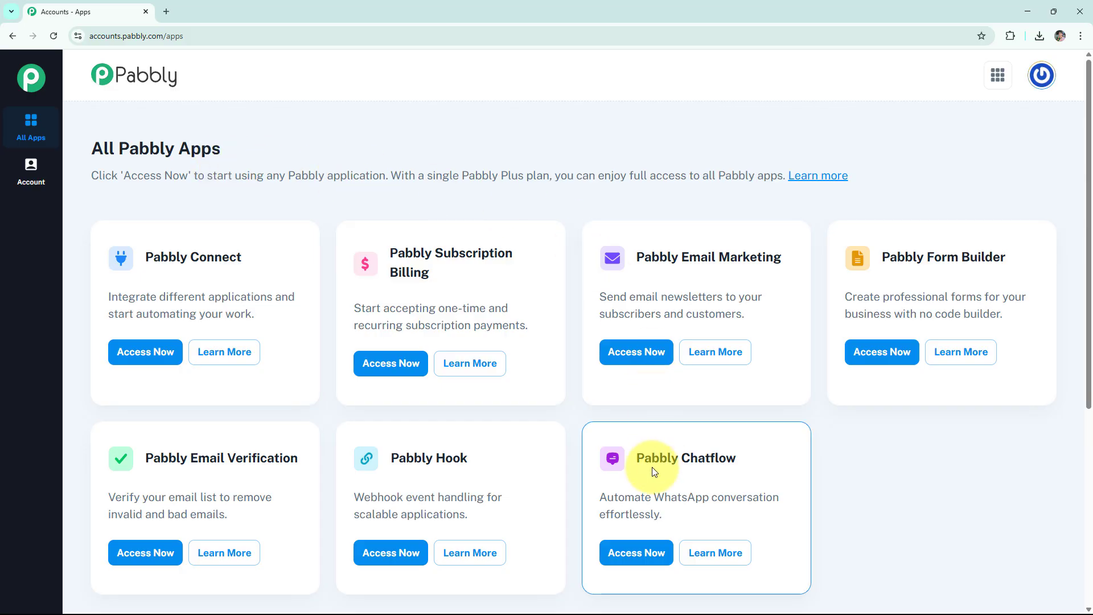
{"action": "left_click", "coordinate": [634, 553]}
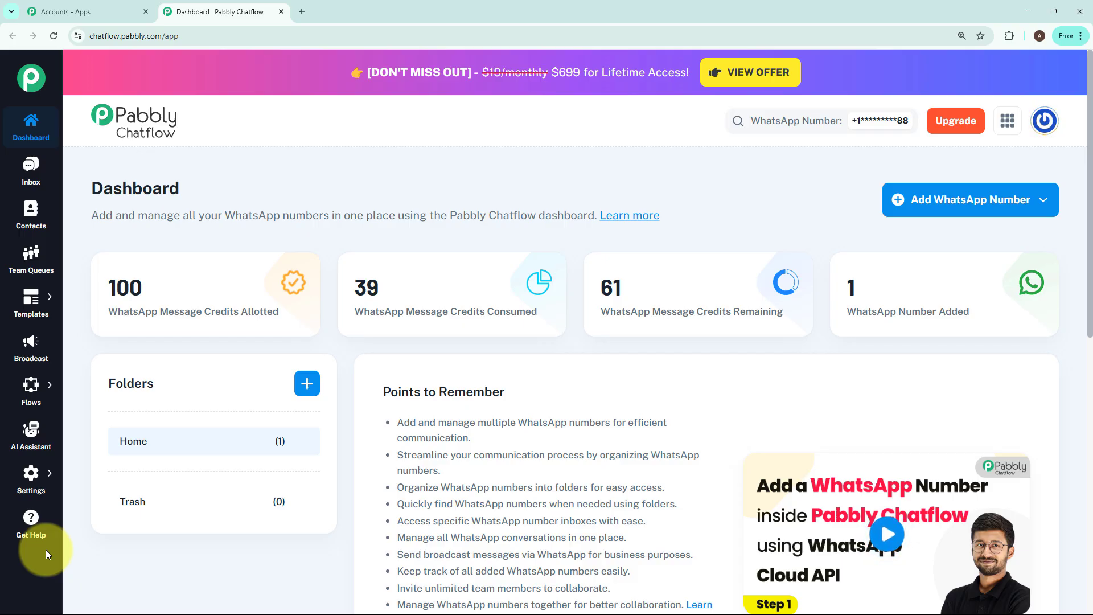
Examine the fields of the Manual Token Connect form for adding a WhatsApp number and close it without entering anything.
{"action": "left_click", "coordinate": [927, 211]}
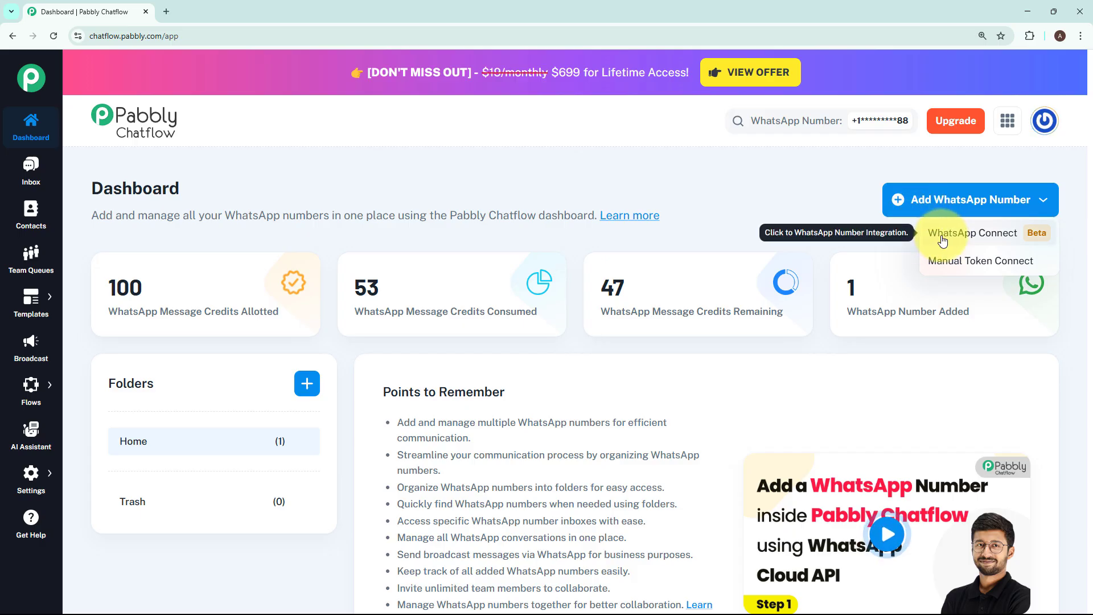
{"action": "left_click", "coordinate": [953, 267]}
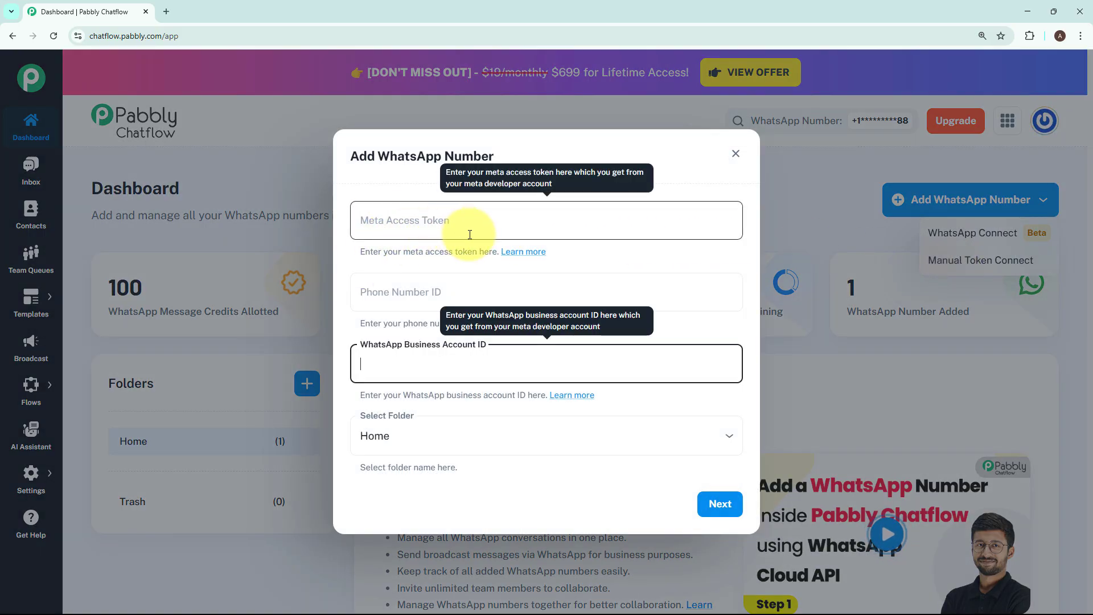
{"action": "left_click", "coordinate": [650, 253]}
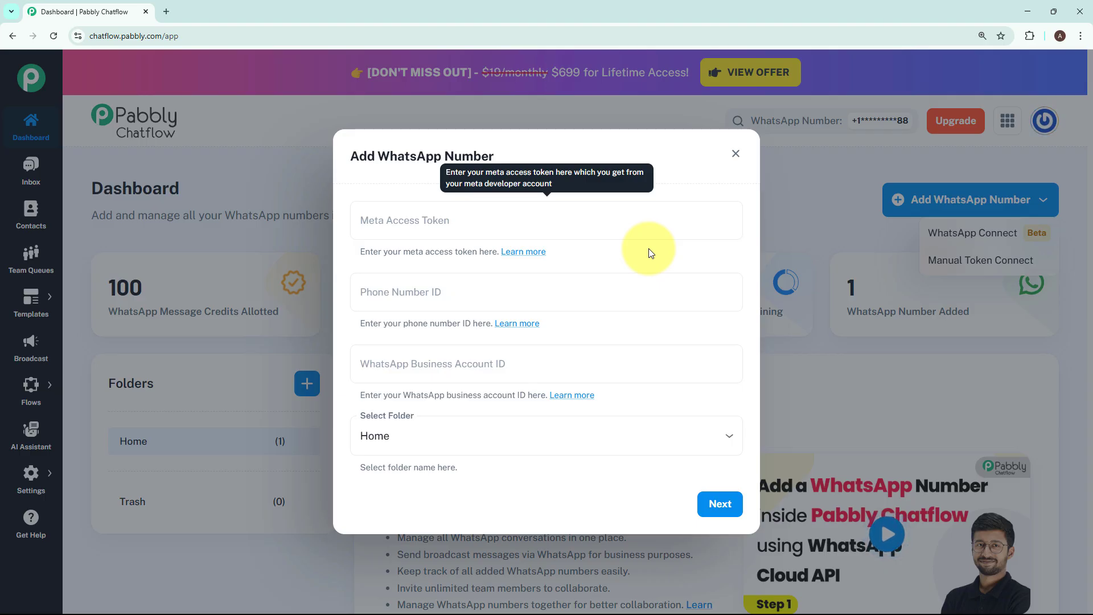
{"action": "left_click", "coordinate": [735, 154]}
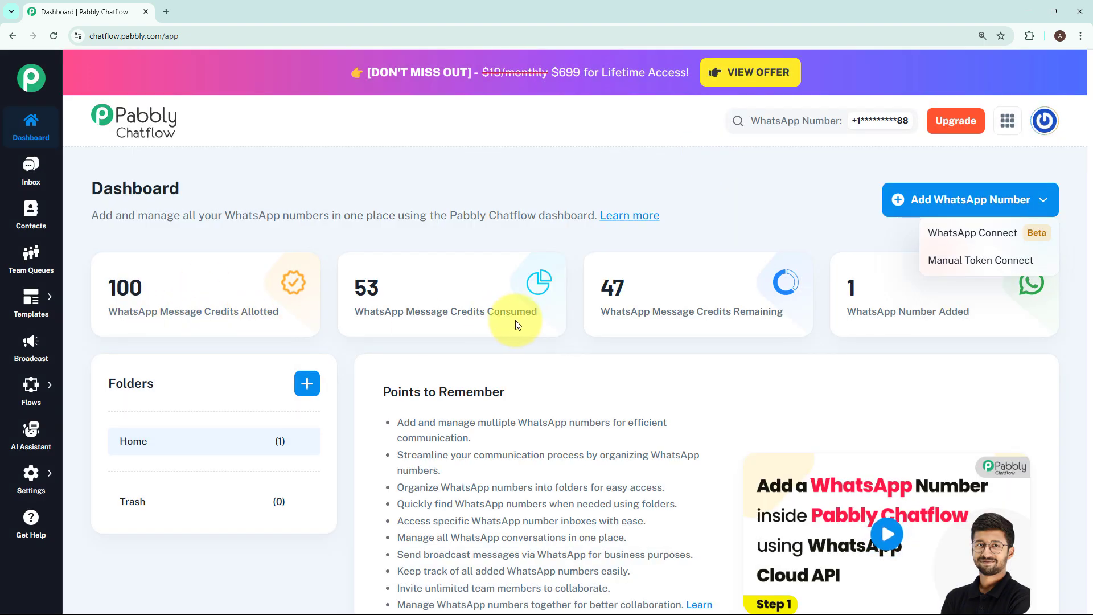
{"action": "left_click", "coordinate": [855, 329]}
{"action": "mouse_move", "coordinate": [972, 318]}
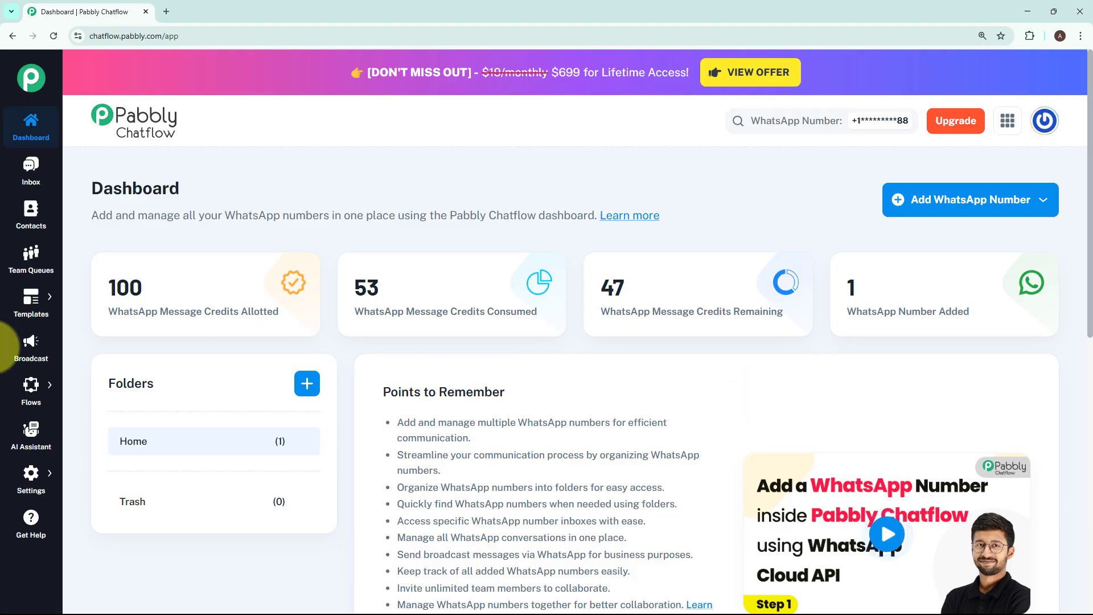
Open the Flow Builder page and add a new flow.
{"action": "mouse_move", "coordinate": [35, 390]}
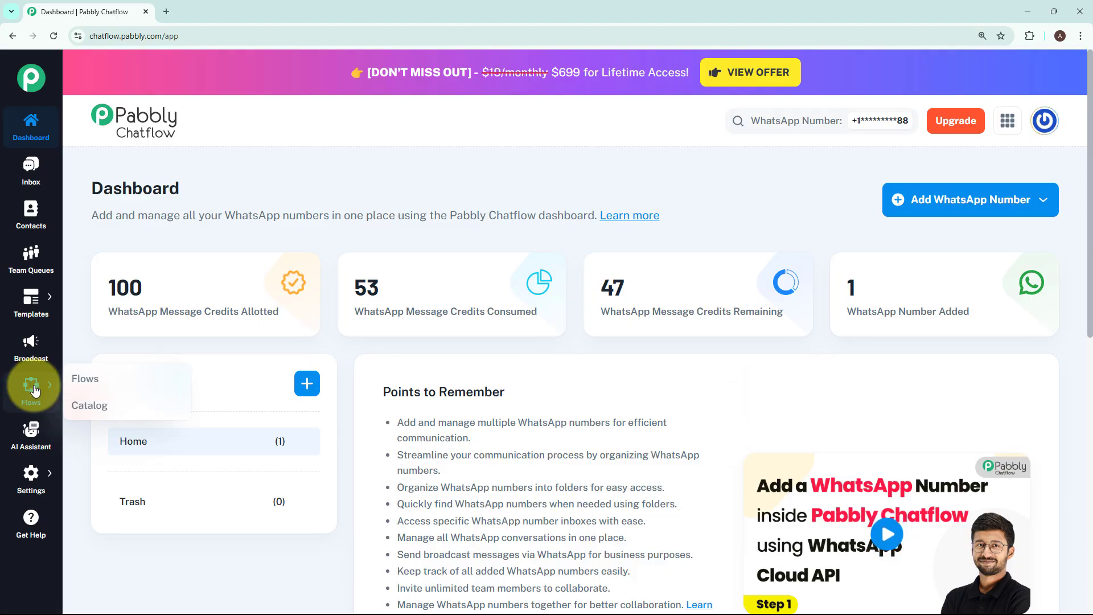
{"action": "left_click", "coordinate": [68, 385]}
{"action": "left_click_drag", "start_coordinate": [90, 131], "coordinate": [220, 127]}
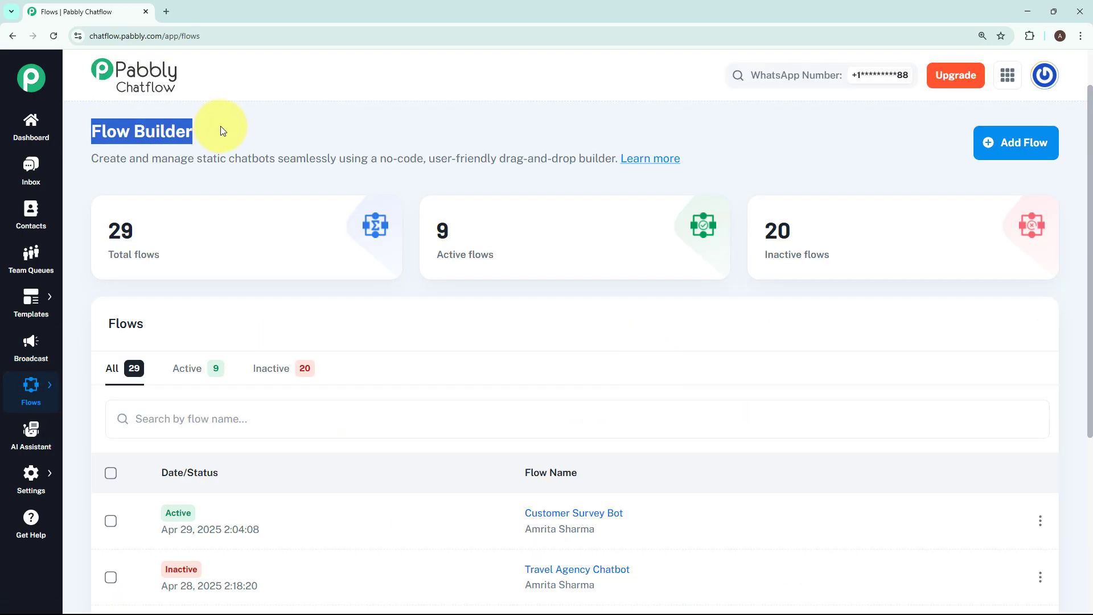
{"action": "left_click", "coordinate": [657, 310]}
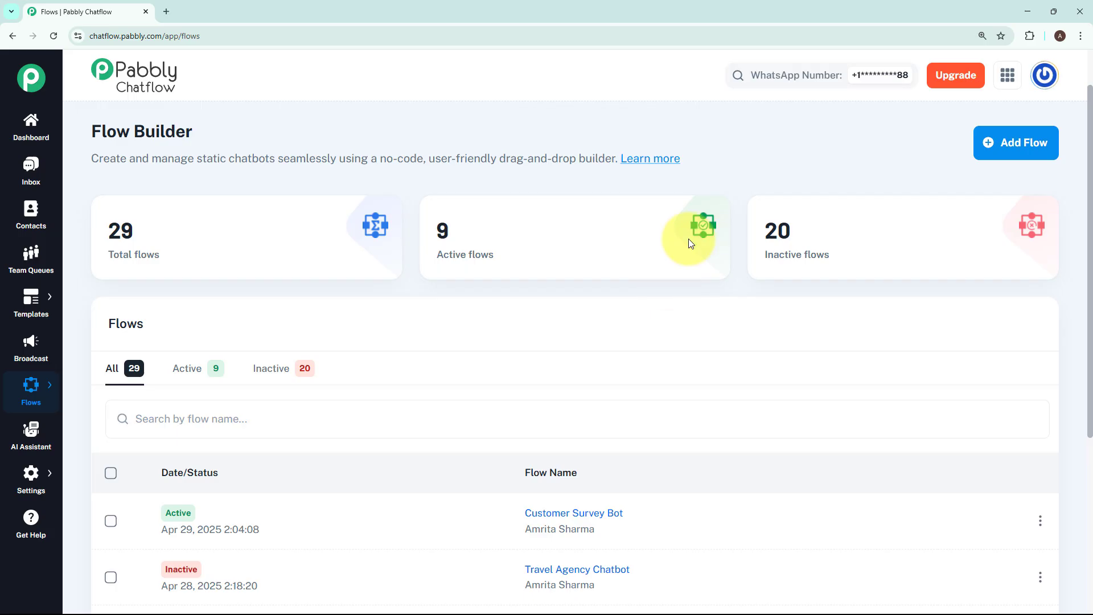
{"action": "left_click", "coordinate": [1006, 140]}
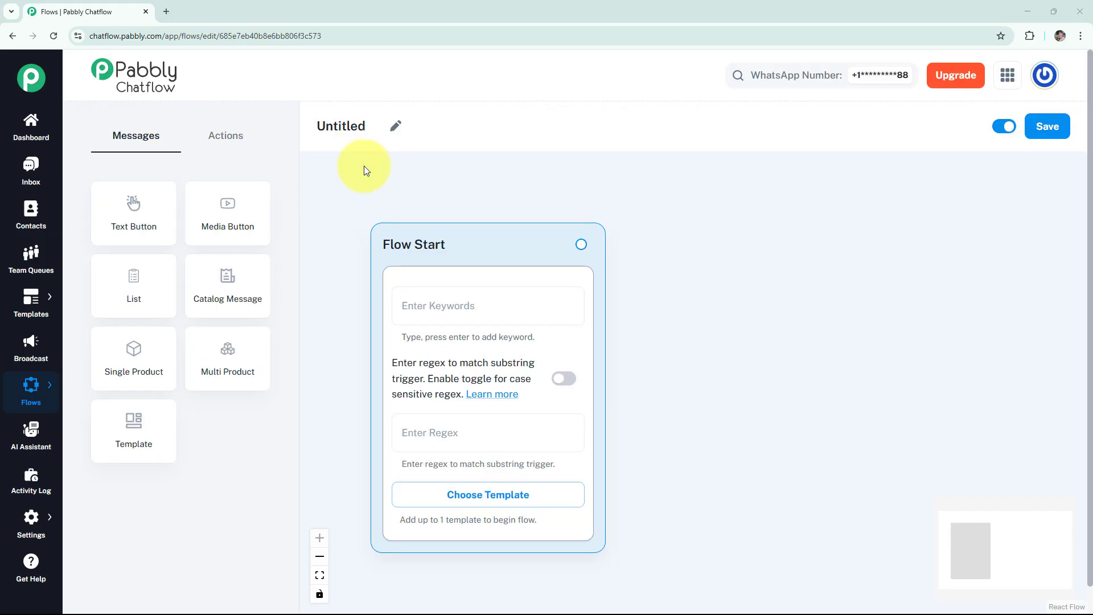
Rename the untitled flow as "WhatsApp Chatbot for Your Power Tool Repair Shop 🛠️".
{"action": "left_click", "coordinate": [395, 126]}
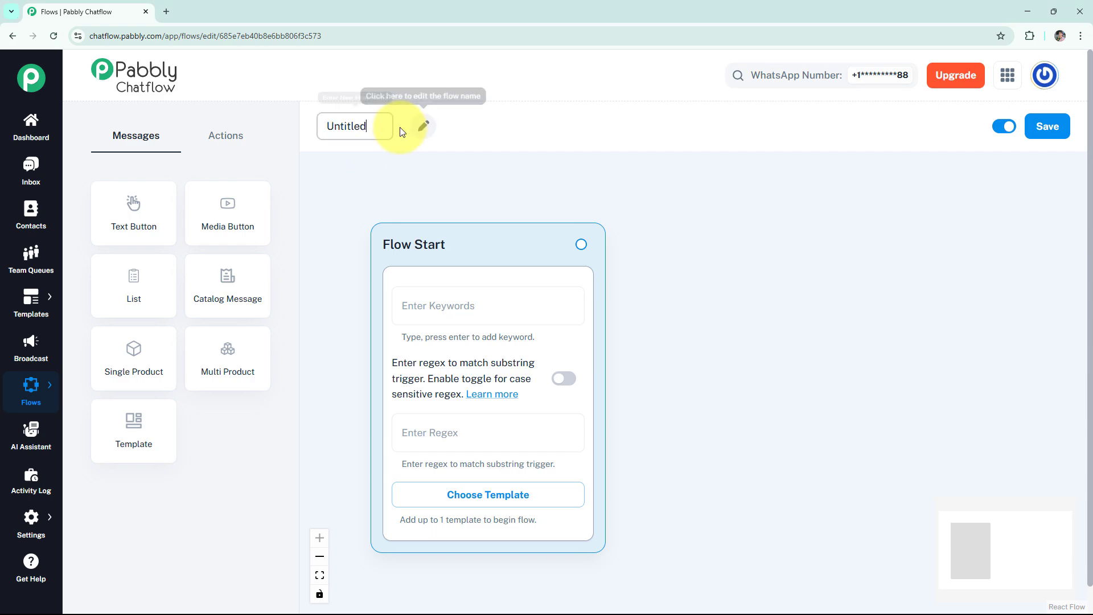
{"action": "double_click", "coordinate": [345, 125]}
{"action": "type", "text": "WhatsApp Chatbot for Your Power Tool Repair Shop 🛠"}
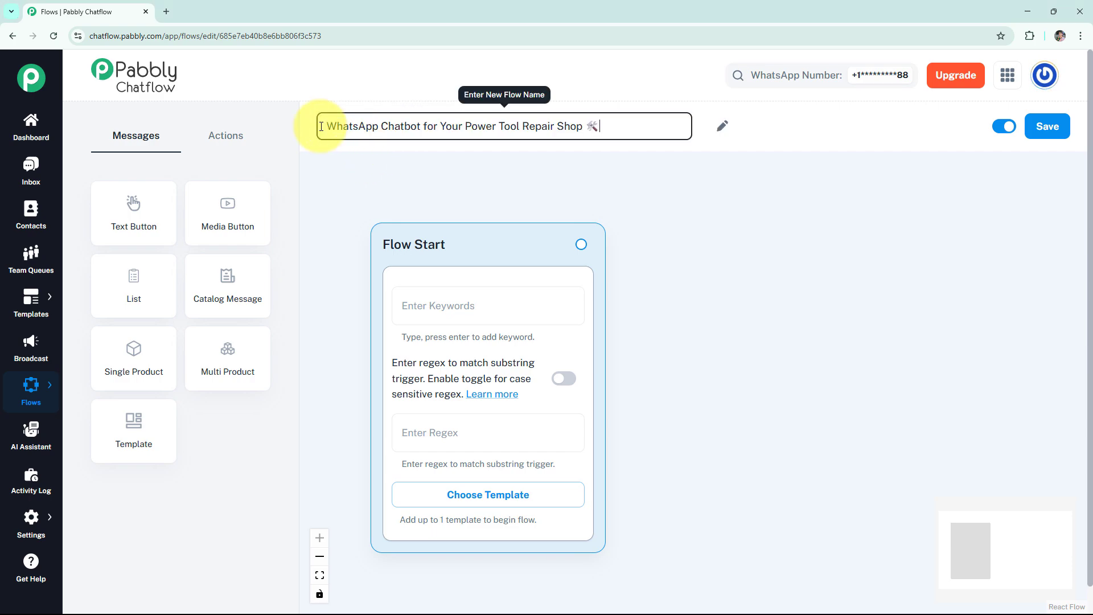
{"action": "left_click", "coordinate": [358, 161]}
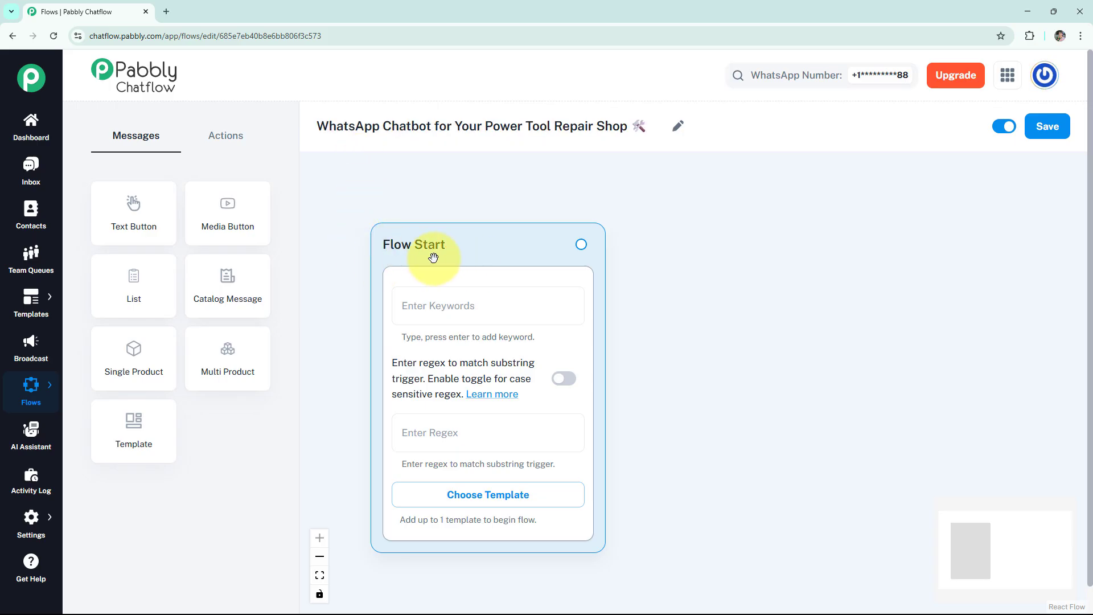
Set the Flow Start trigger regex to [\s\S]+ and enable case-sensitive matching, without choosing a template.
{"action": "left_click", "coordinate": [447, 294]}
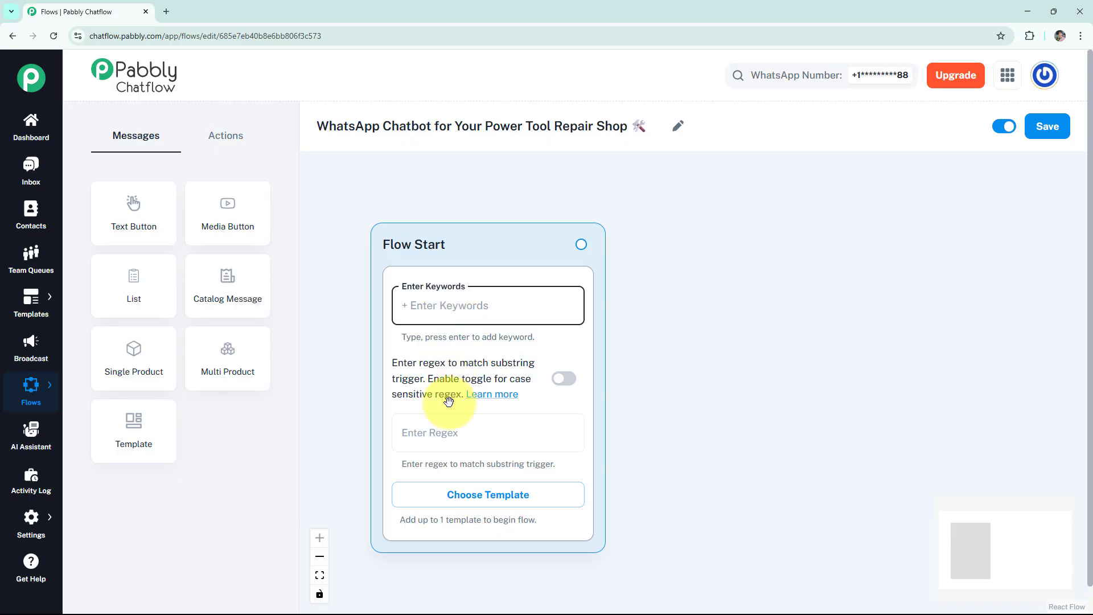
{"action": "left_click", "coordinate": [438, 421]}
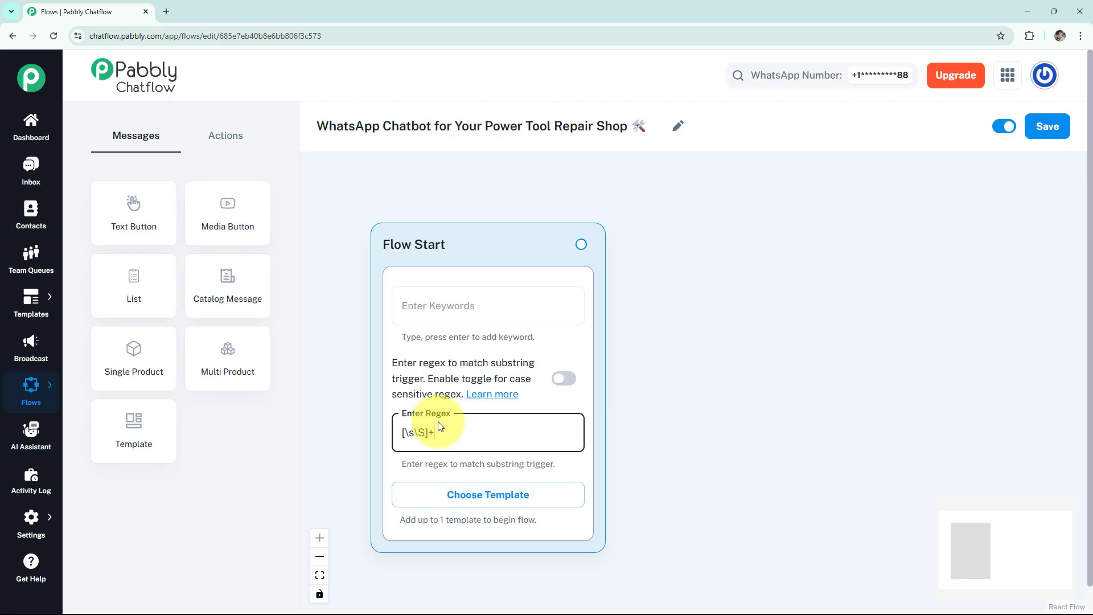
{"action": "left_click", "coordinate": [561, 380]}
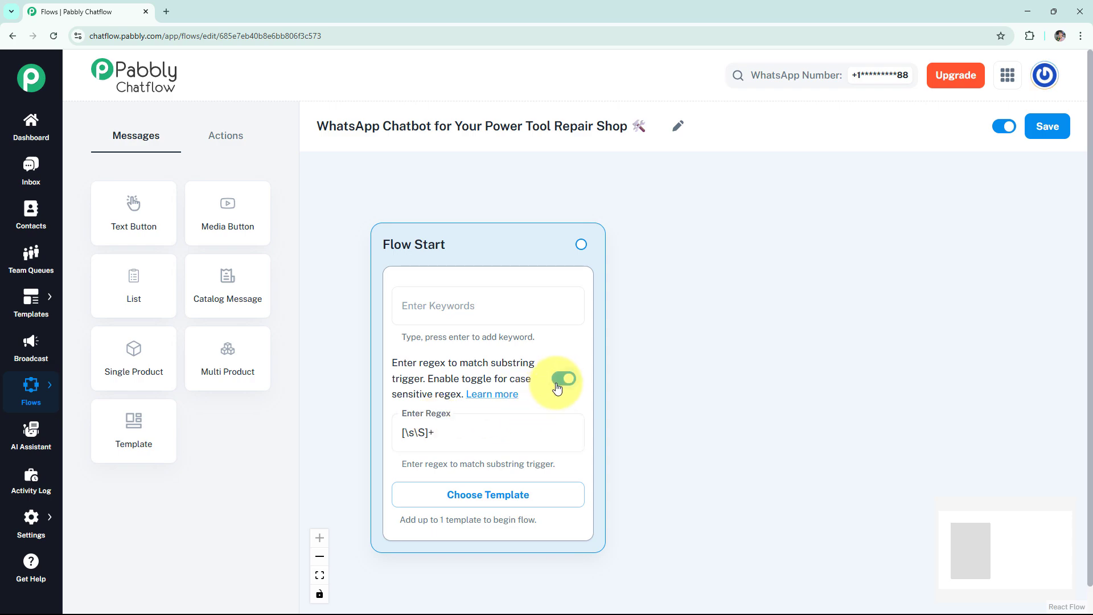
{"action": "left_click", "coordinate": [478, 494]}
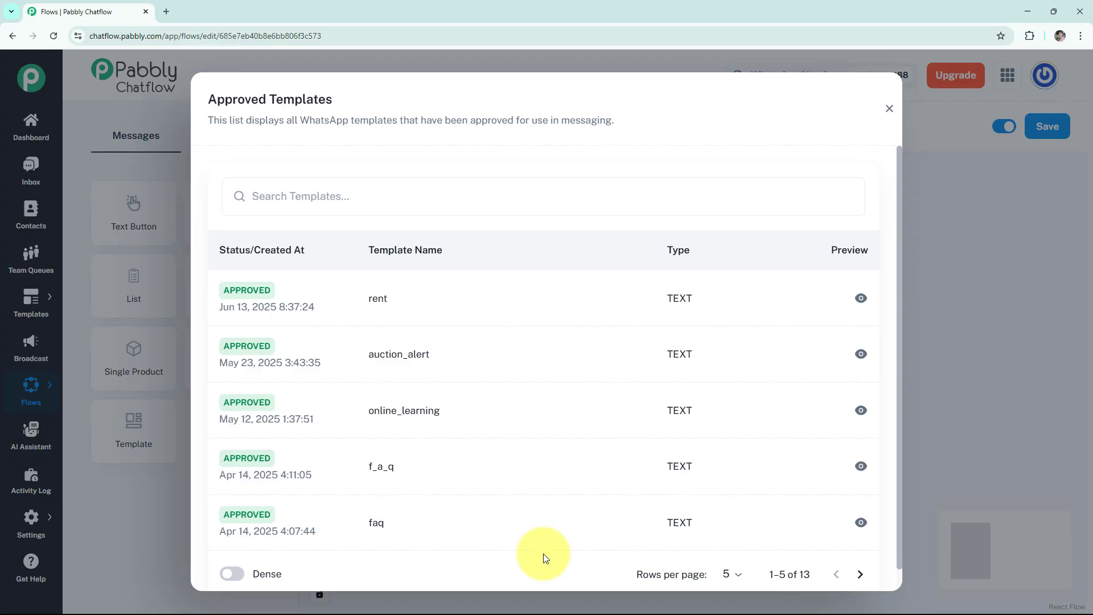
{"action": "left_click", "coordinate": [889, 108]}
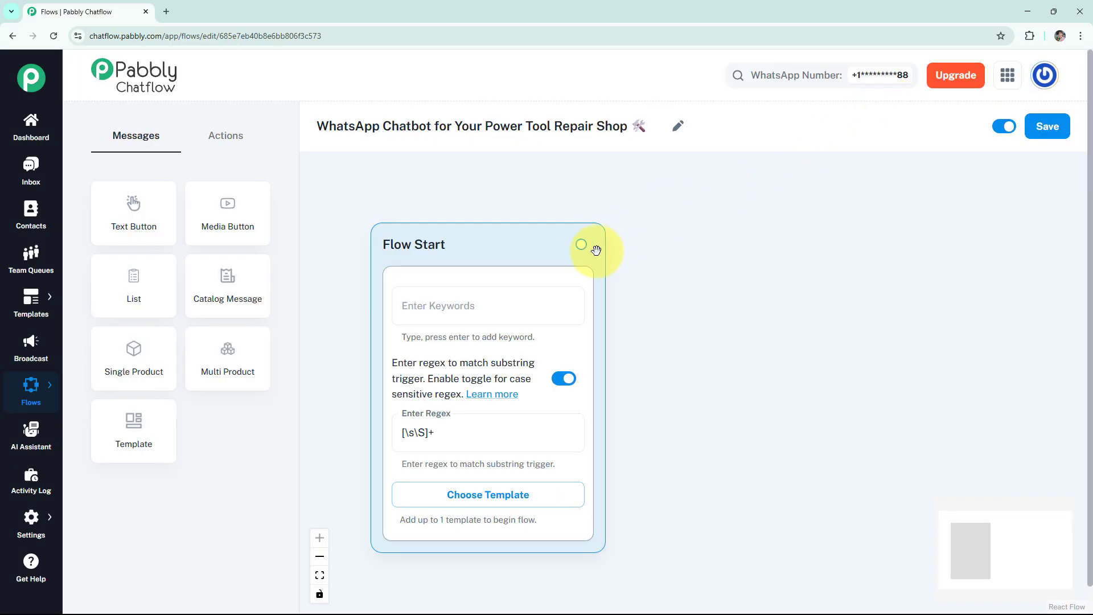
Connect a new text message node to Flow Start and enter the "*Welcome to RapidFix Tool Repairs!*" greeting in it.
{"action": "left_click_drag", "start_coordinate": [588, 242], "coordinate": [723, 242]}
{"action": "left_click", "coordinate": [717, 283]}
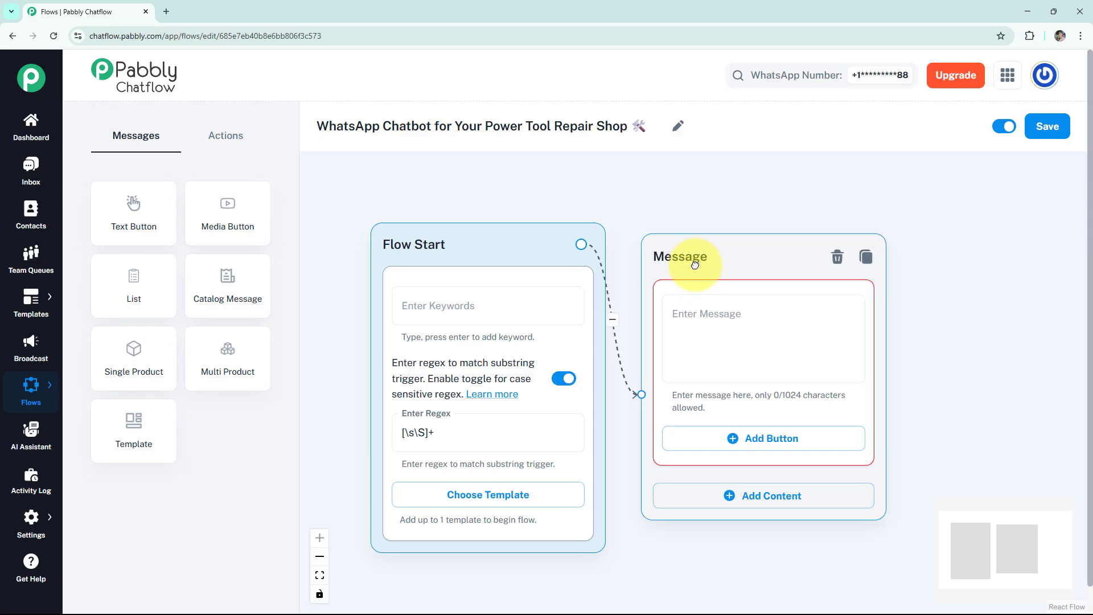
{"action": "left_click", "coordinate": [708, 300]}
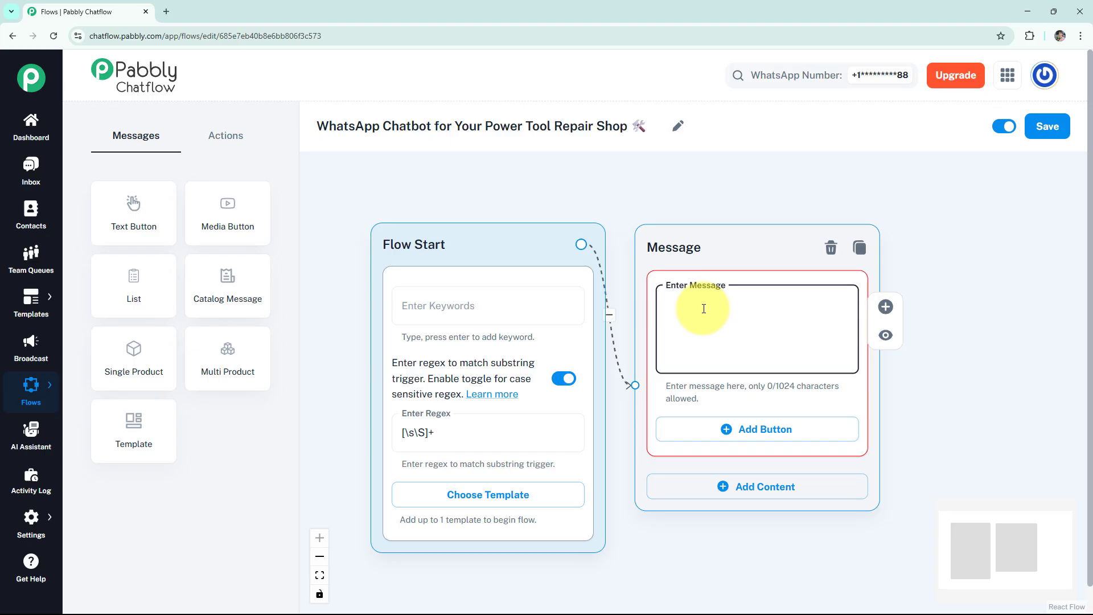
{"action": "key", "text": "ctrl+v"}
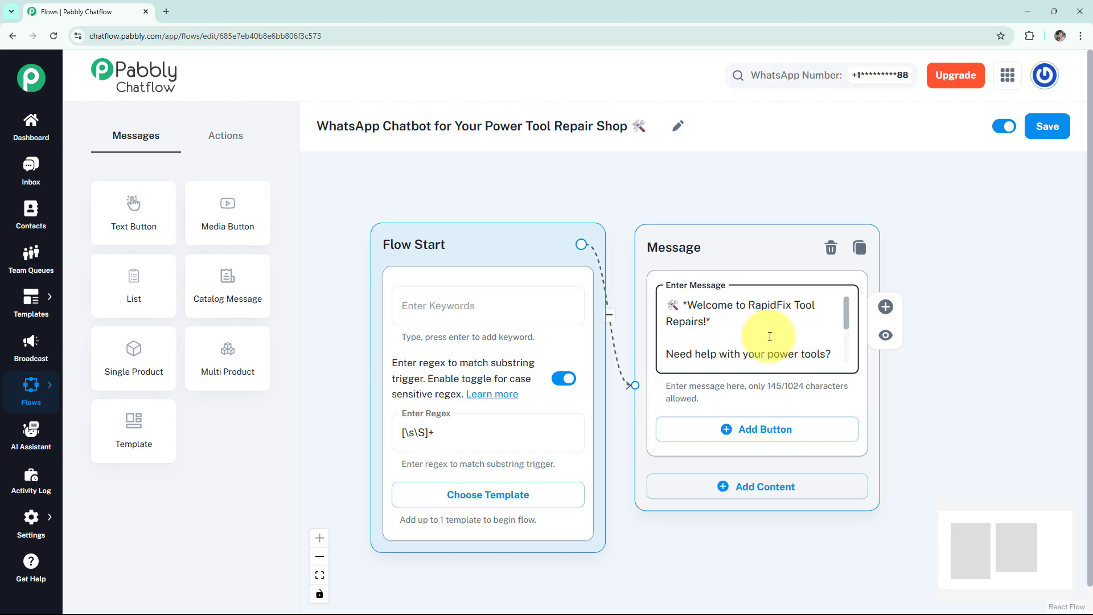
Preview the welcome message and check its "*Welcome to RapidFix Tool Repairs!*" heading, including the asterisks around it.
{"action": "left_click", "coordinate": [885, 335]}
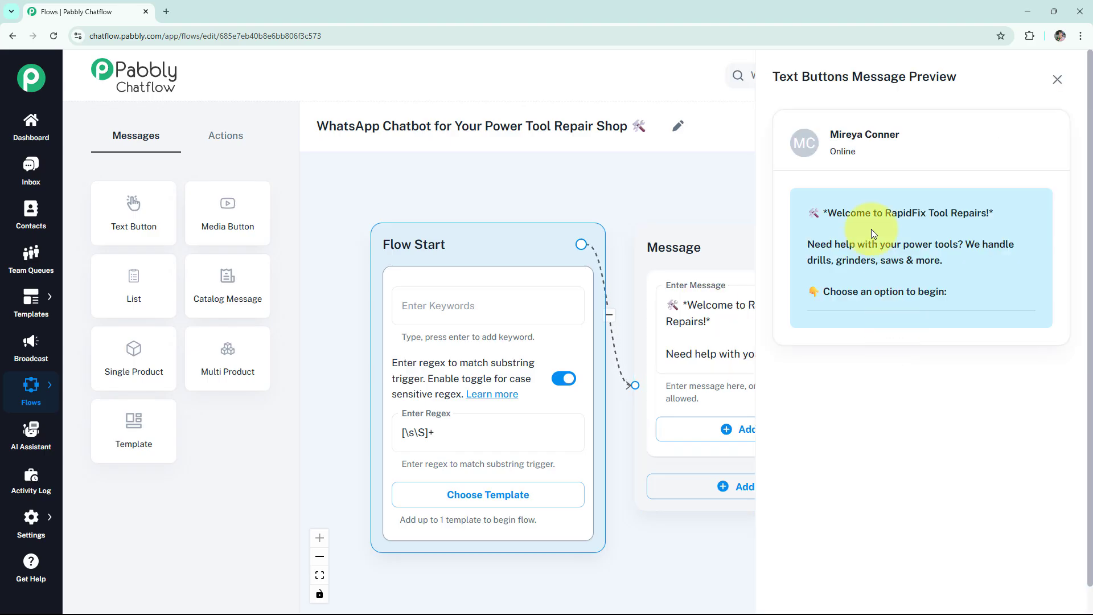
{"action": "double_click", "coordinate": [824, 212]}
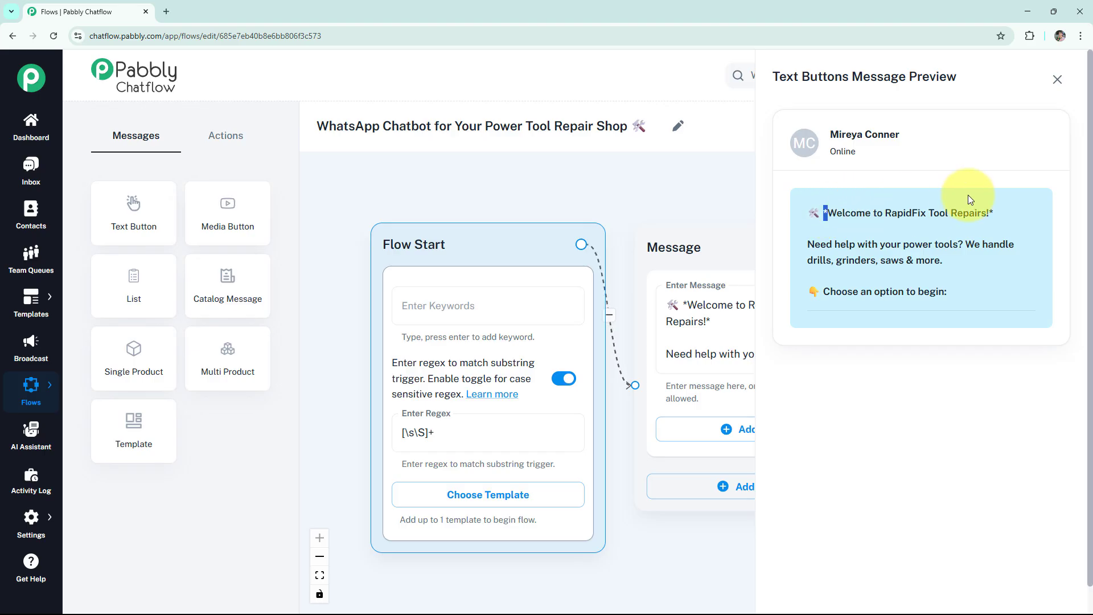
{"action": "double_click", "coordinate": [990, 212]}
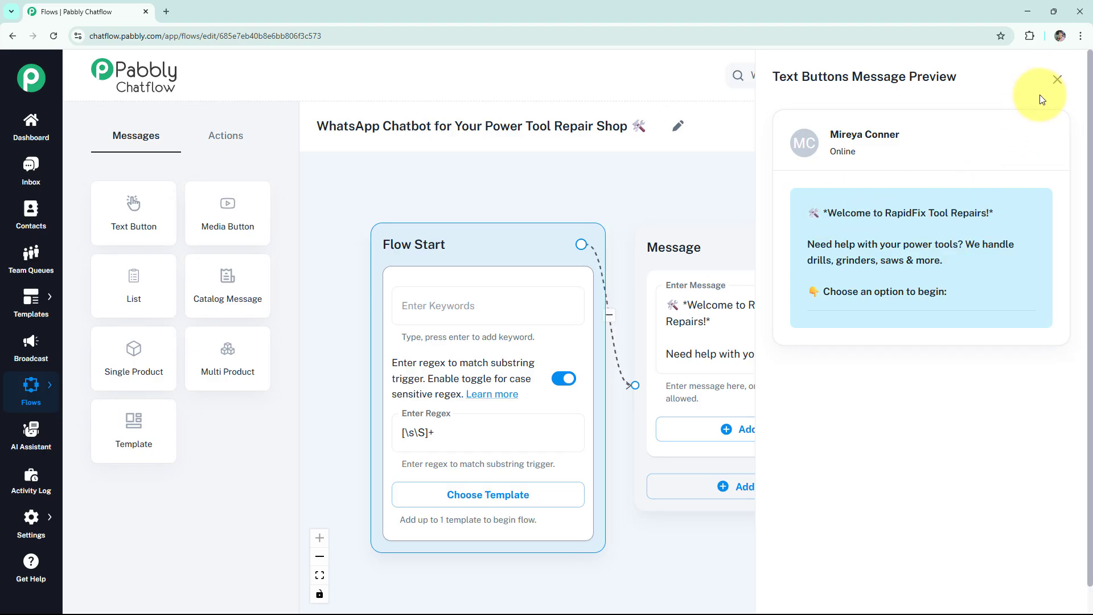
{"action": "left_click", "coordinate": [1057, 79]}
{"action": "mouse_move", "coordinate": [881, 339]}
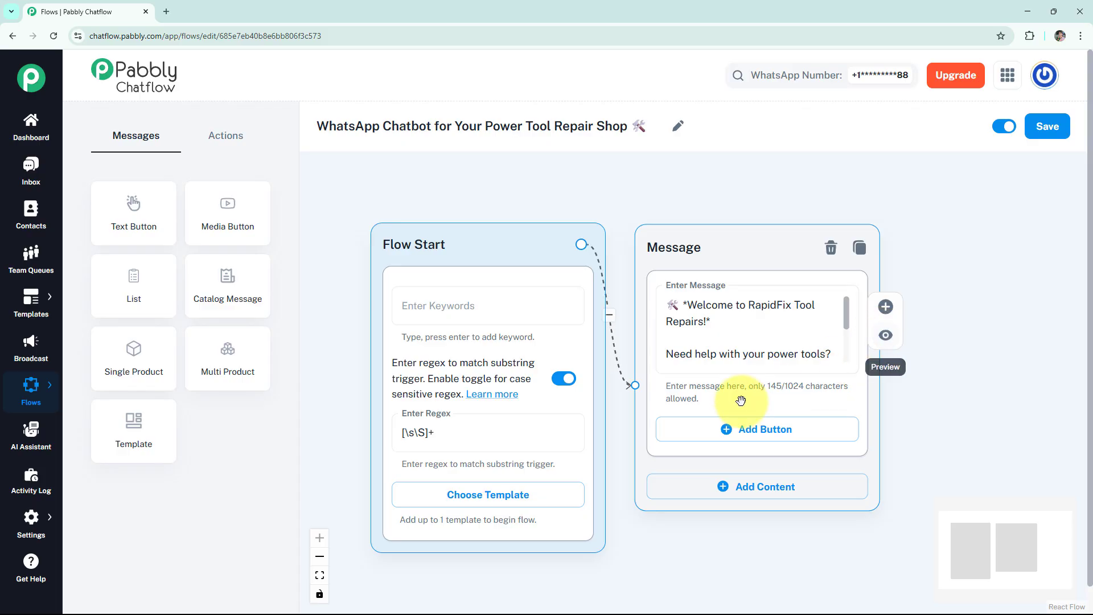
Add three buttons to the welcome message, labelled "👇Tool Issue", "👇Troubleshoot Tips" and "👇Schedule Repair".
{"action": "left_click", "coordinate": [733, 429]}
{"action": "left_click", "coordinate": [730, 512]}
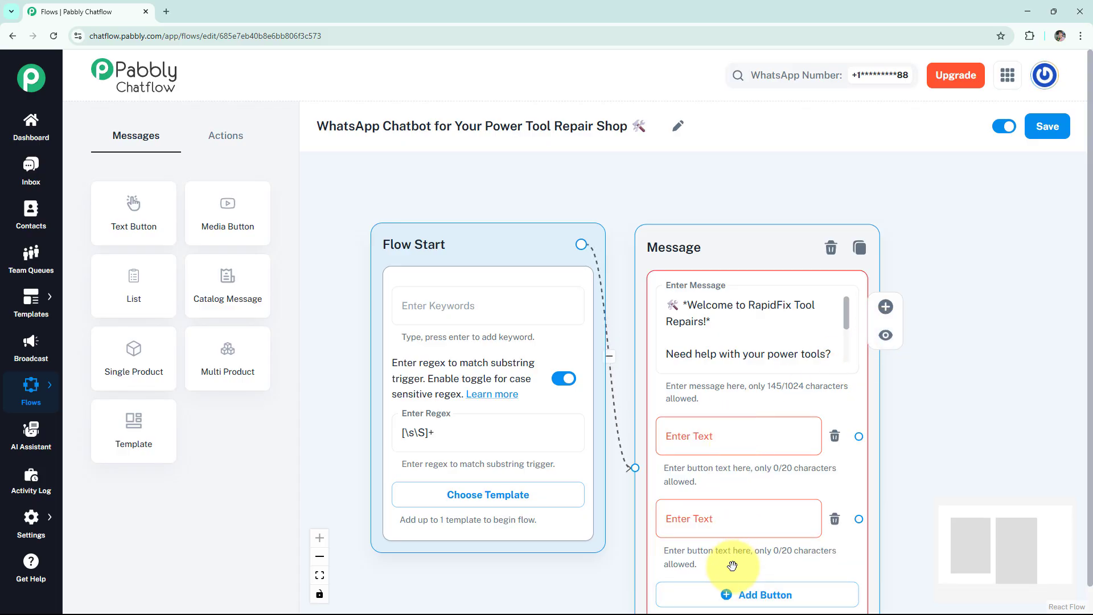
{"action": "left_click", "coordinate": [757, 591]}
{"action": "left_click_drag", "start_coordinate": [922, 464], "coordinate": [921, 378]}
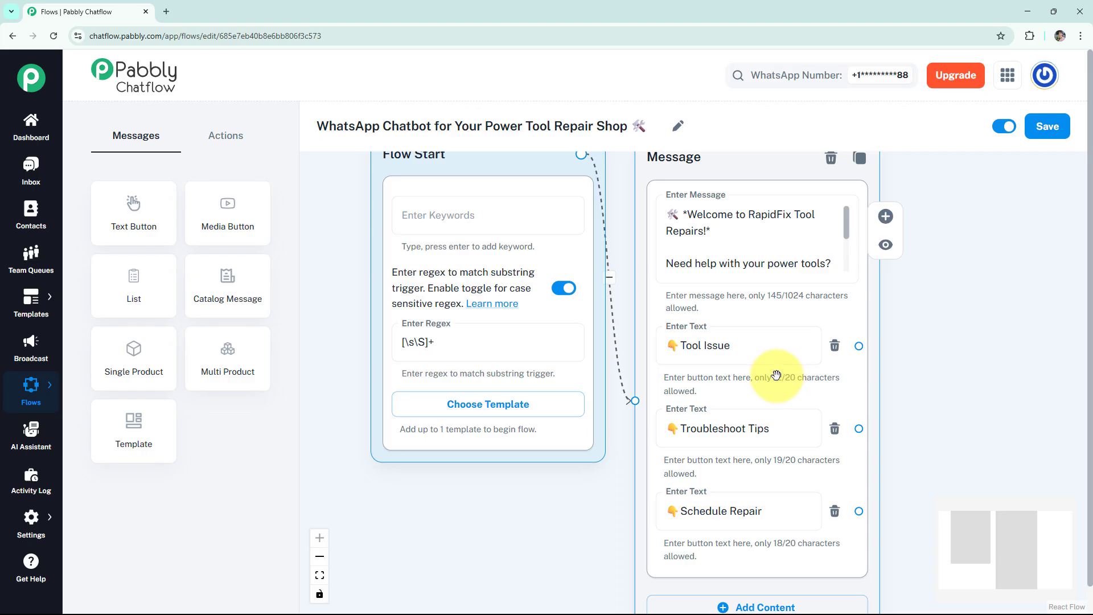
Add an Ask Question node beside the welcome message and enter the "*Tool Issue Reporting*" prompt asking for the Tool Type.
{"action": "left_click", "coordinate": [225, 134]}
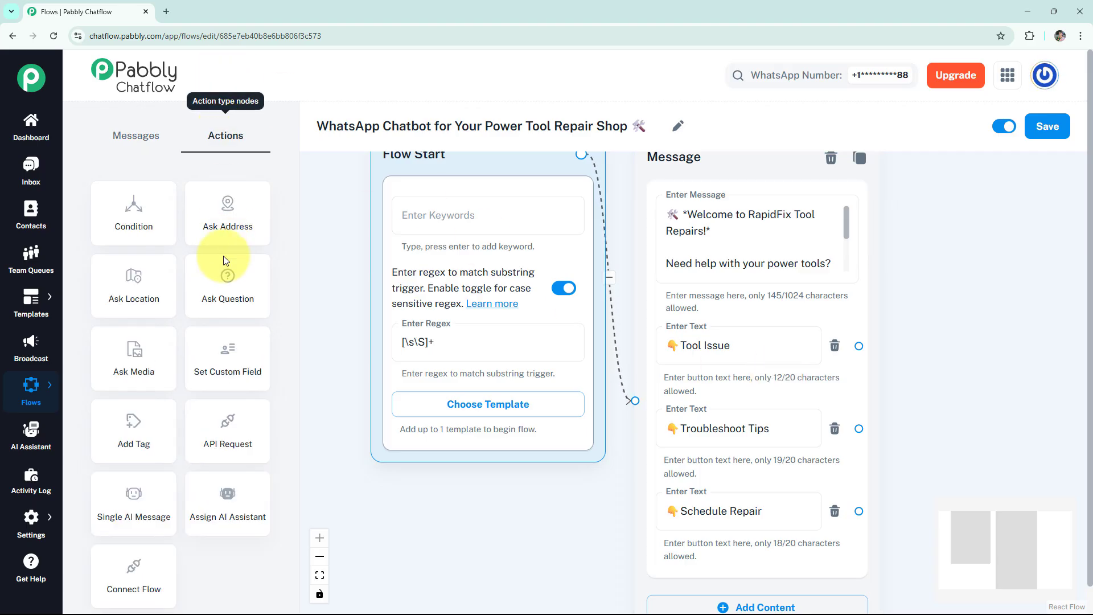
{"action": "left_click", "coordinate": [223, 277]}
{"action": "left_click_drag", "start_coordinate": [575, 312], "coordinate": [1011, 172]}
{"action": "scroll", "coordinate": [846, 219], "scroll_direction": "down", "scroll_amount": 2}
{"action": "left_click_drag", "start_coordinate": [431, 345], "coordinate": [325, 361]}
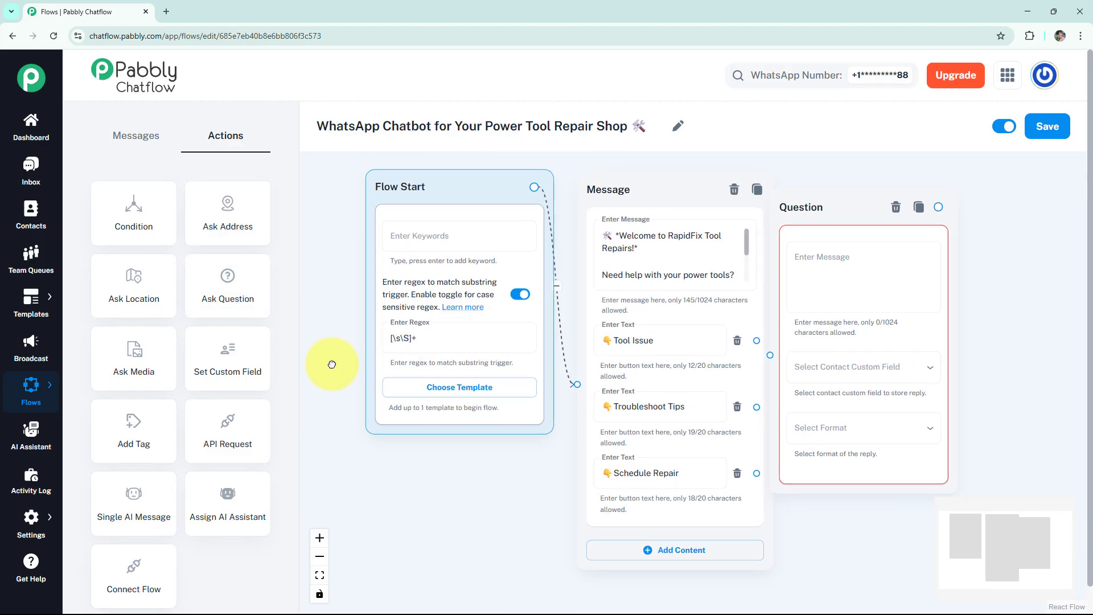
{"action": "left_click_drag", "start_coordinate": [834, 214], "coordinate": [872, 197]}
{"action": "left_click", "coordinate": [842, 264]}
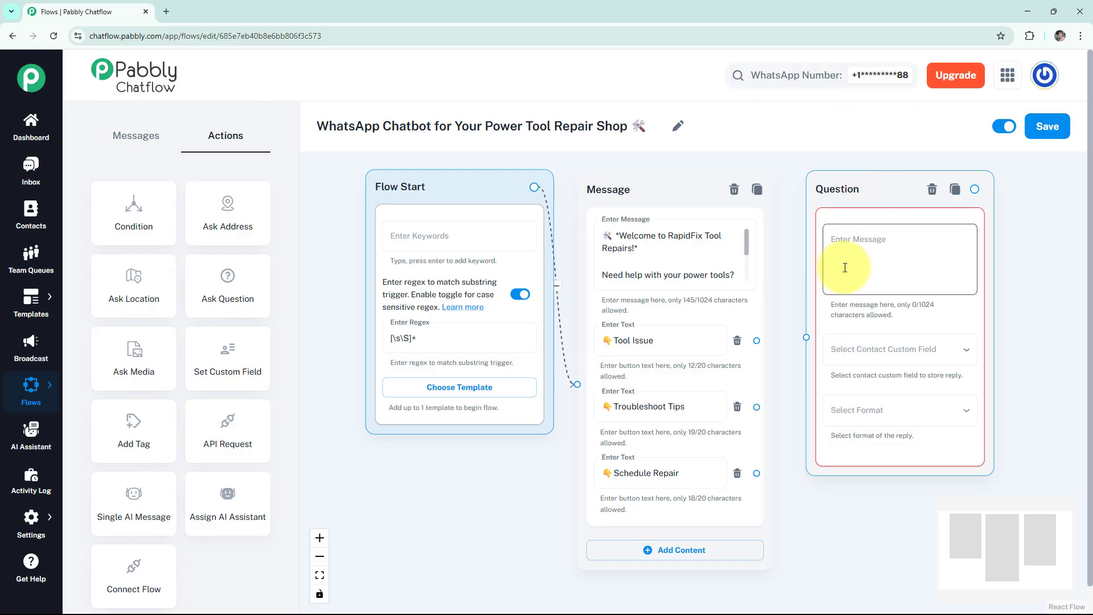
{"action": "type", "text": "🔧 *Tool Issue Reporting*  Please share the following: -Tool Type"}
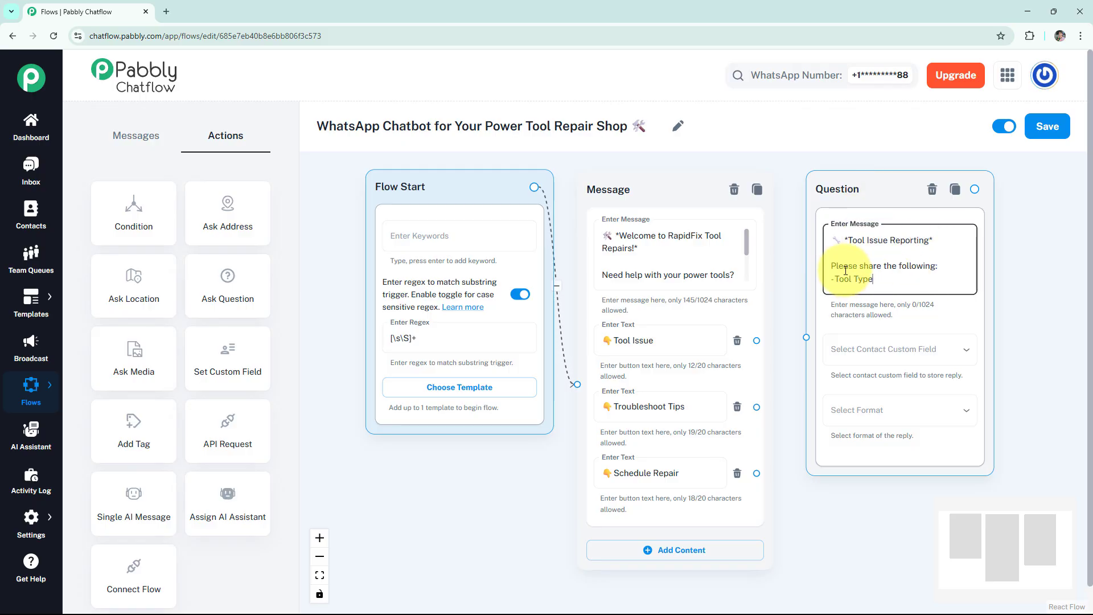
Store the Tool Type reply in the NAME custom field with format Any, and link the question to the Tool Issue button.
{"action": "left_click", "coordinate": [866, 349]}
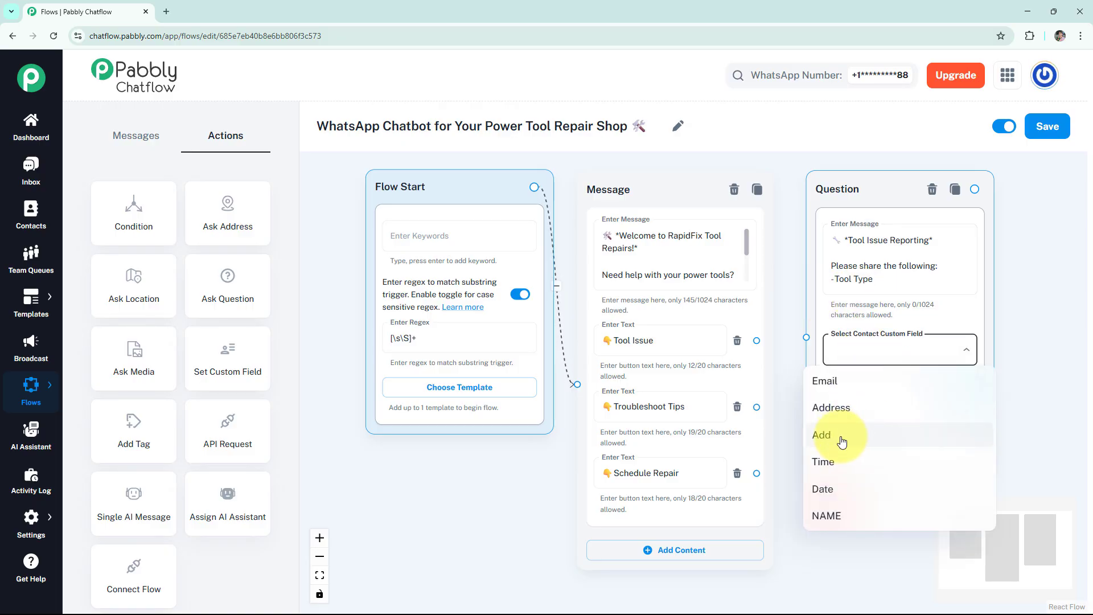
{"action": "left_click", "coordinate": [828, 513]}
{"action": "left_click", "coordinate": [849, 408]}
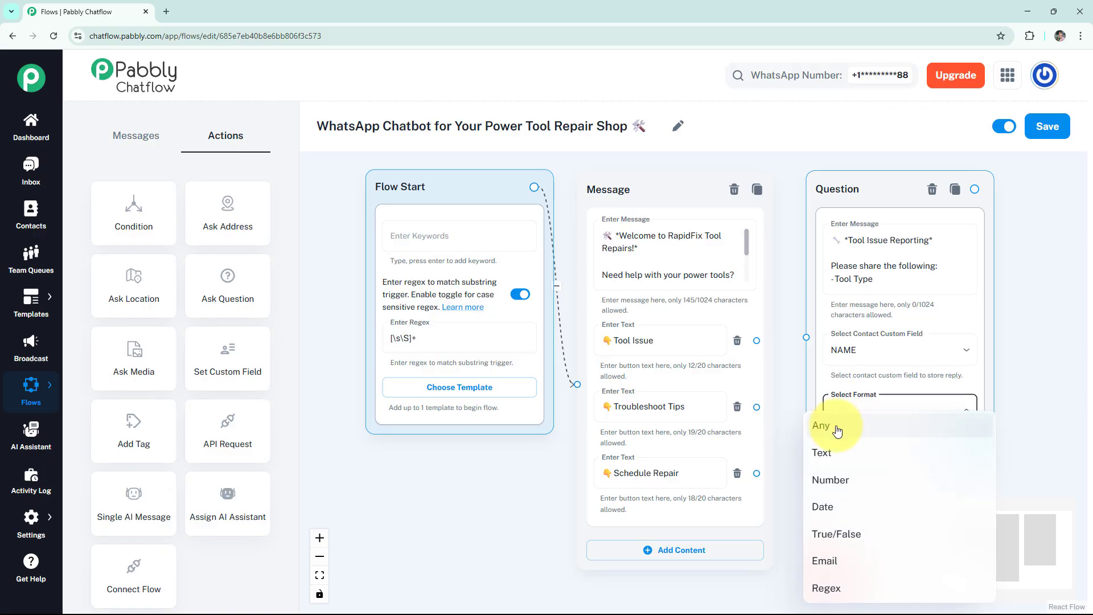
{"action": "left_click", "coordinate": [837, 431]}
{"action": "left_click_drag", "start_coordinate": [806, 337], "coordinate": [757, 339]}
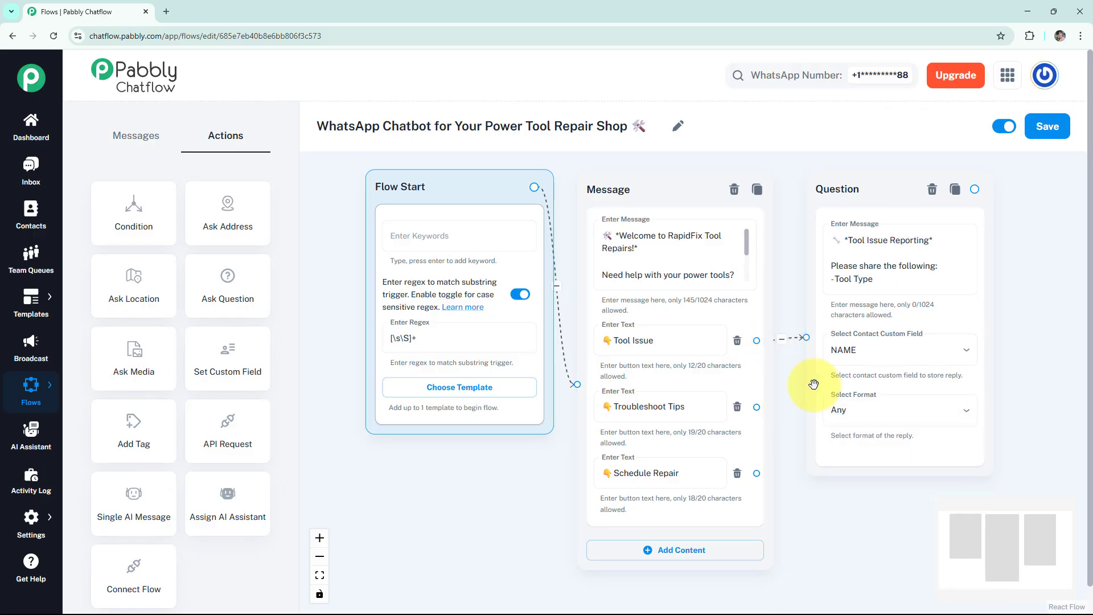
Add a second question with the "*Tool Issue Reporting*" prompt "- Describe the issue" and link it to the Tool Type question.
{"action": "left_click_drag", "start_coordinate": [260, 288], "coordinate": [854, 234]}
{"action": "left_click_drag", "start_coordinate": [1008, 197], "coordinate": [899, 196]}
{"action": "left_click", "coordinate": [961, 279]}
{"action": "type", "text": "🔧 *Tool Issue Reporting*  Please share the following: -Describe the issue"}
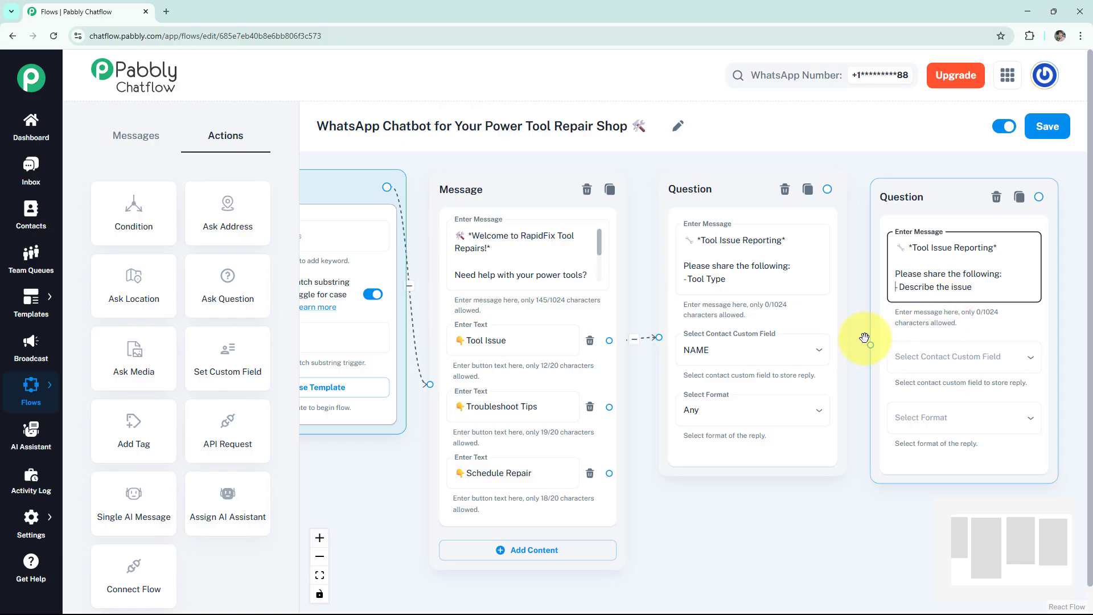
{"action": "left_click_drag", "start_coordinate": [871, 342], "coordinate": [832, 246]}
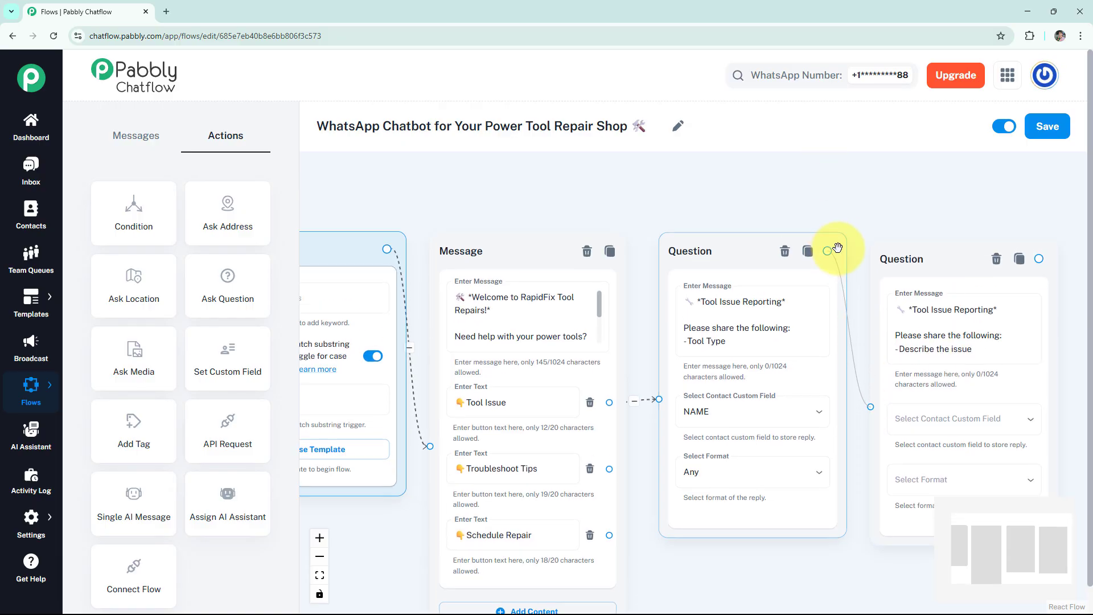
Store the issue description reply in the Add custom field with format Any.
{"action": "left_click", "coordinate": [930, 418]}
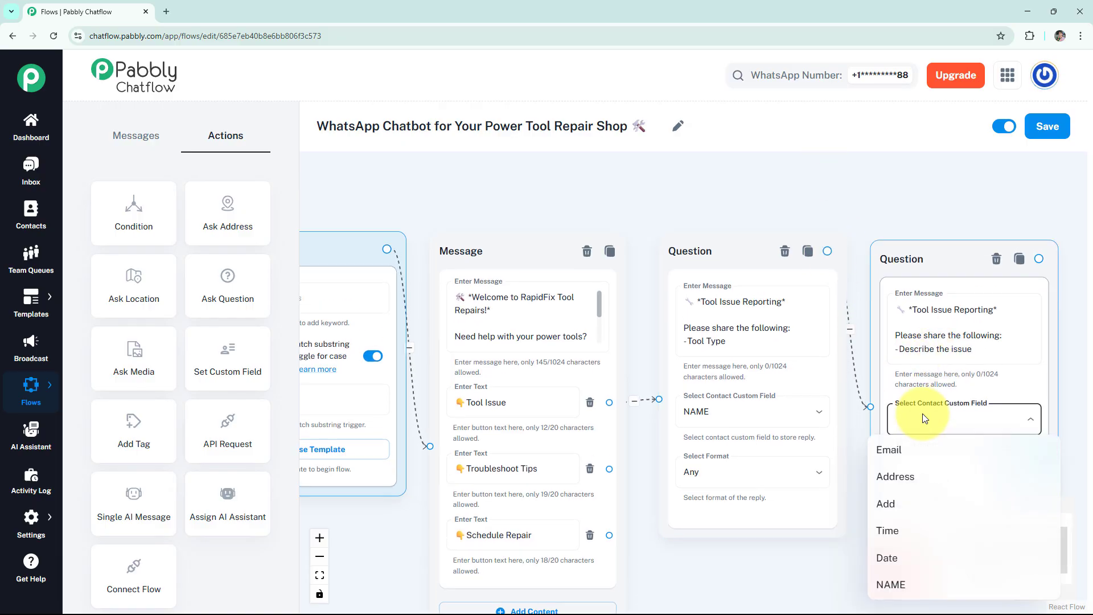
{"action": "left_click", "coordinate": [907, 516]}
{"action": "left_click", "coordinate": [908, 481]}
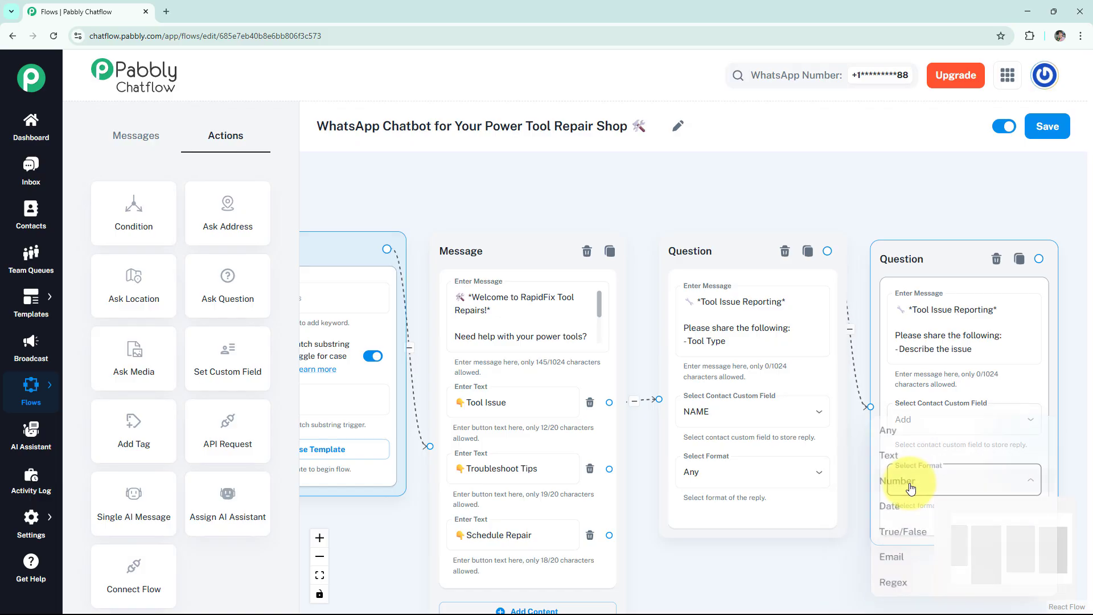
{"action": "left_click", "coordinate": [898, 428]}
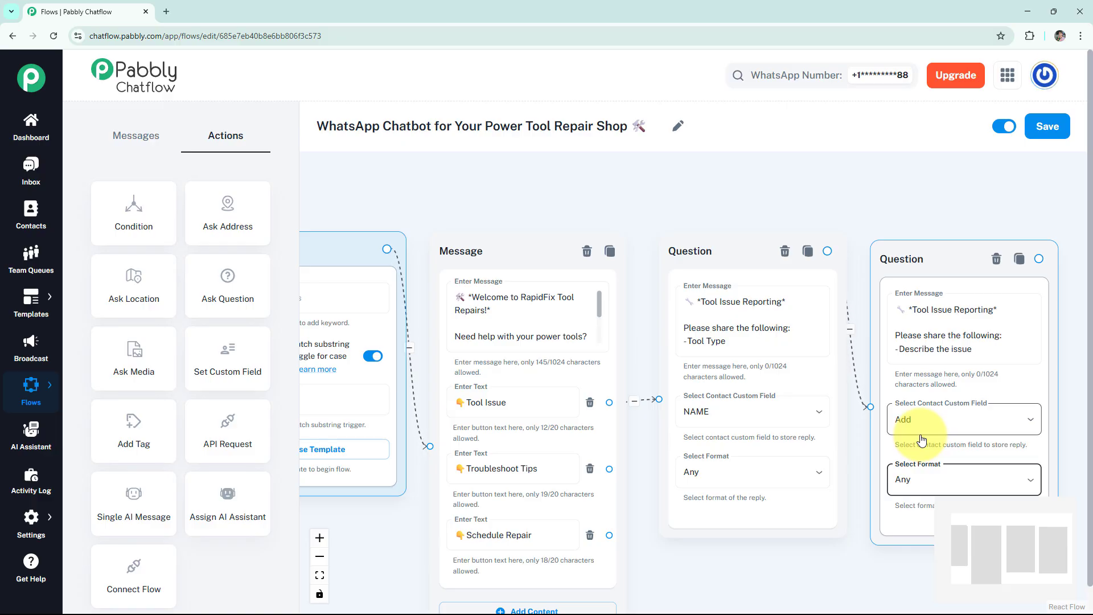
Connect a text message node to the issue description question and enter the "We have received your issue as:" confirmation with $NAME and $Add.
{"action": "left_click_drag", "start_coordinate": [1038, 259], "coordinate": [875, 260]}
{"action": "left_click", "coordinate": [883, 284]}
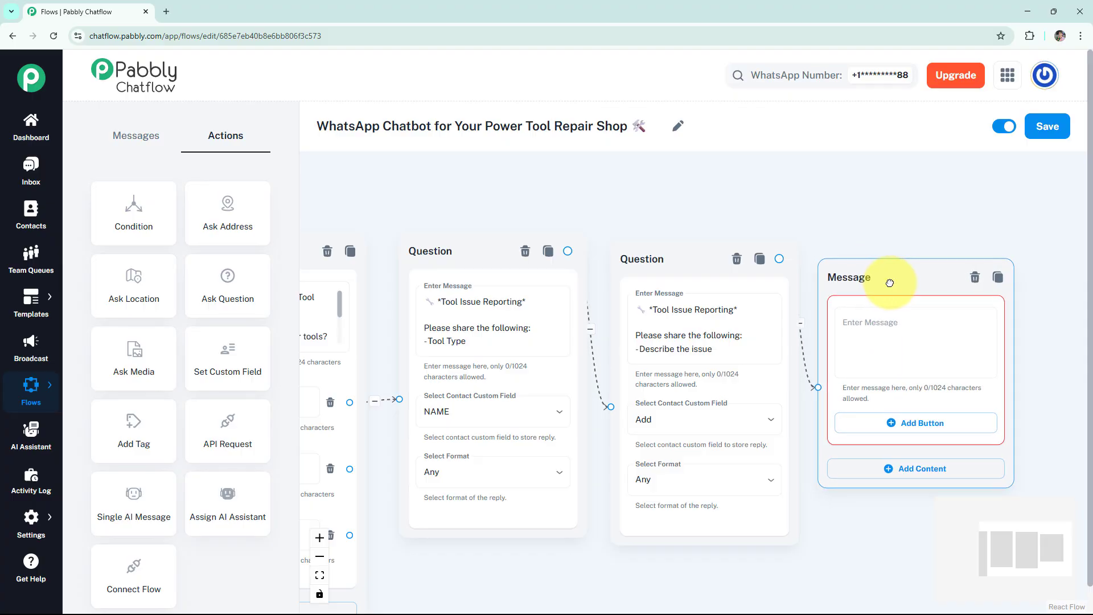
{"action": "left_click", "coordinate": [895, 313]}
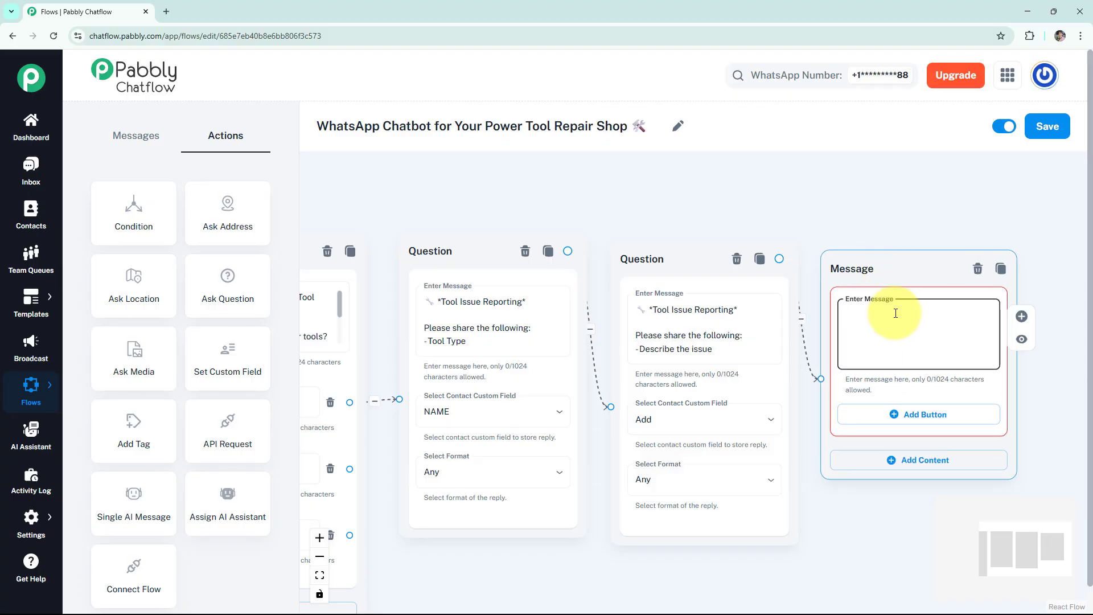
{"action": "key", "text": "ctrl+v"}
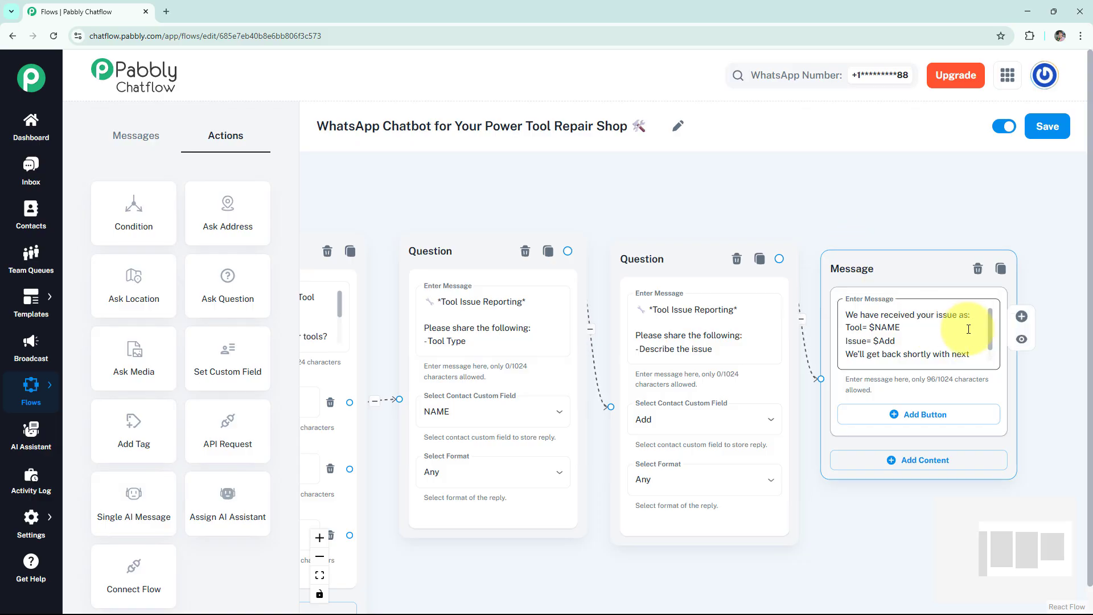
Preview the issue confirmation message and check its $NAME and $Add variables.
{"action": "left_click", "coordinate": [1030, 343]}
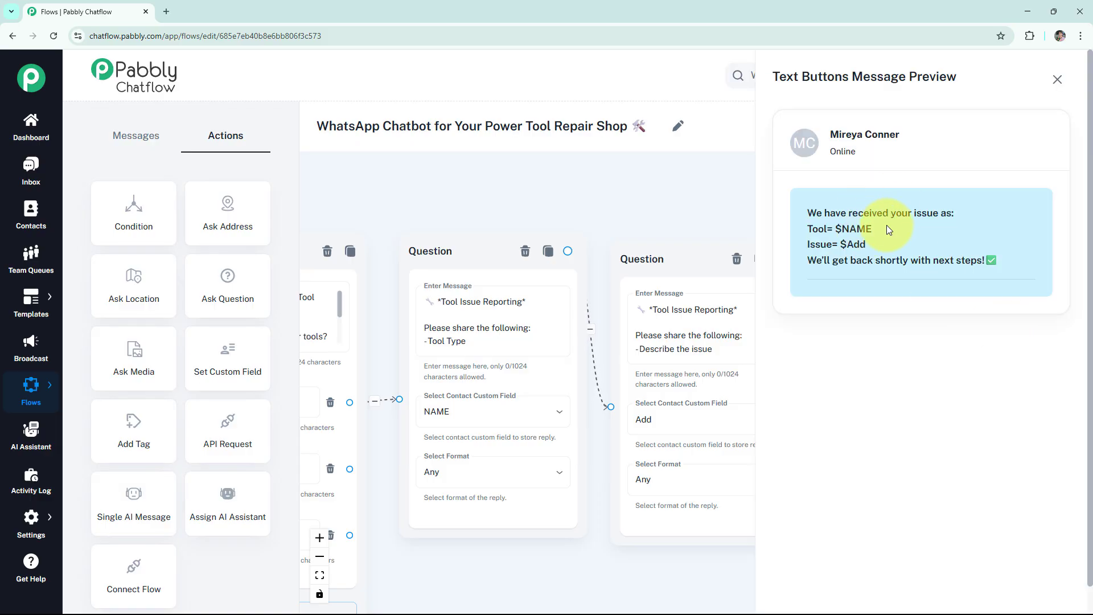
{"action": "left_click_drag", "start_coordinate": [886, 225], "coordinate": [837, 230]}
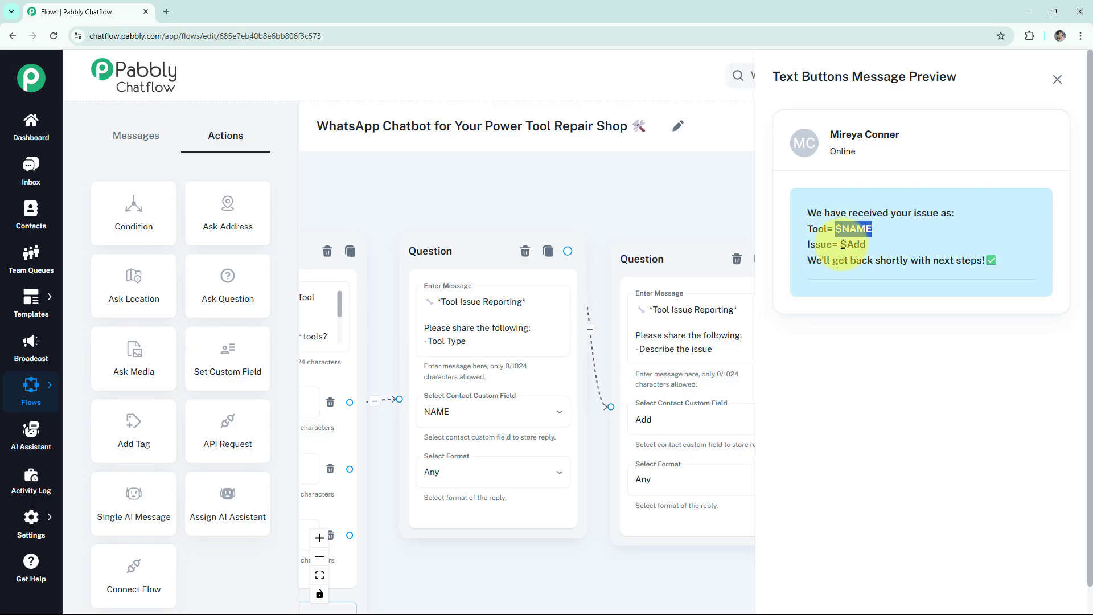
{"action": "left_click_drag", "start_coordinate": [841, 245], "coordinate": [867, 244]}
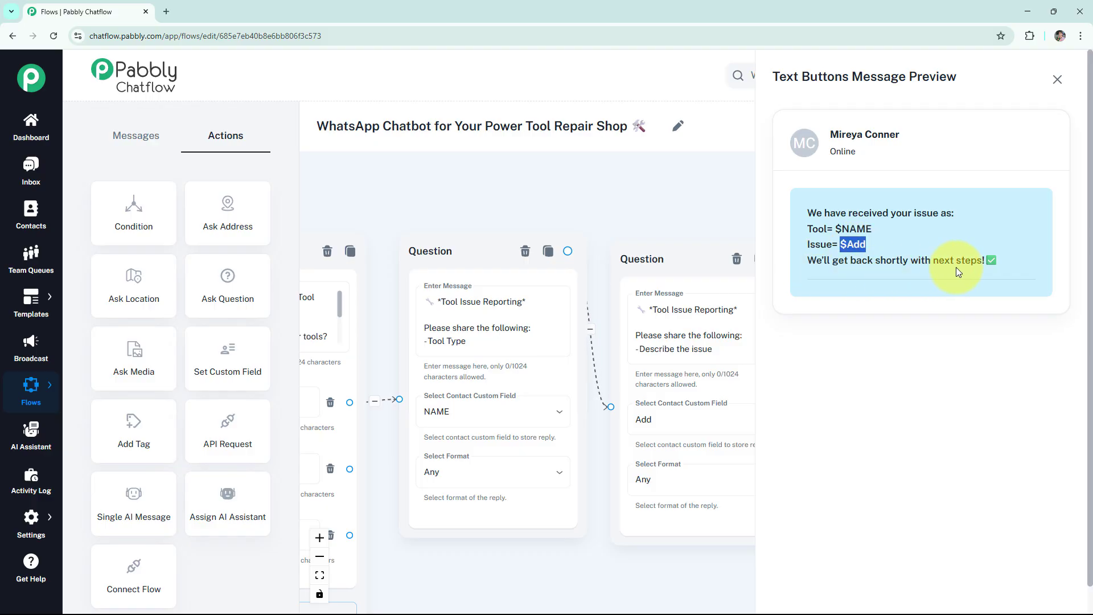
{"action": "left_click", "coordinate": [1056, 79]}
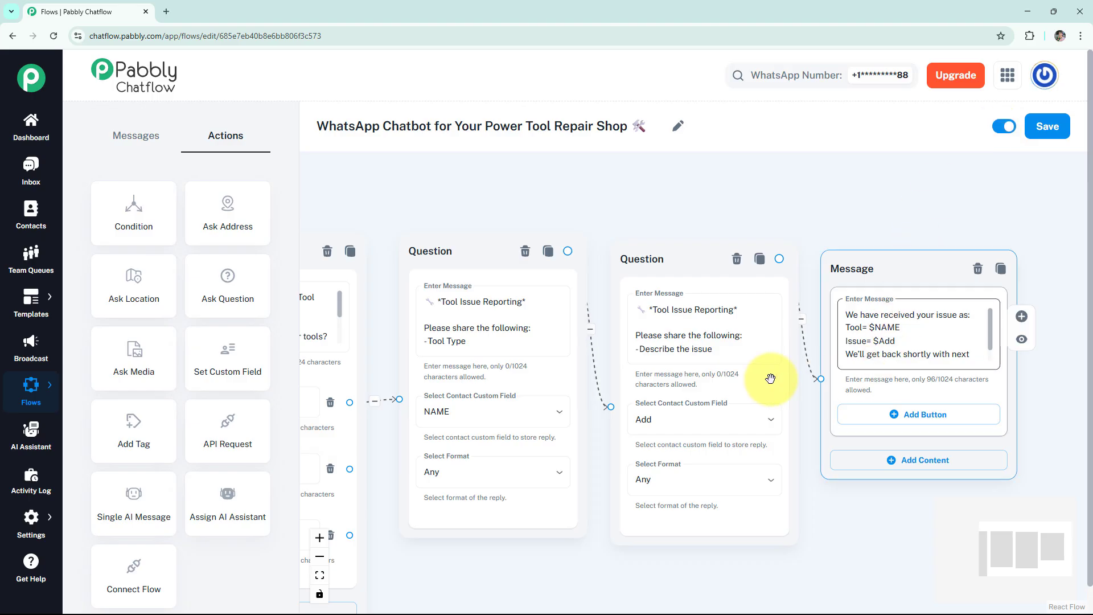
Connect a Text + Button message node to the Troubleshoot Tips button, enter the "*Tips:* ✅" troubleshooting text and preview it.
{"action": "scroll", "coordinate": [691, 380], "scroll_direction": "down", "scroll_amount": 2}
{"action": "left_click", "coordinate": [378, 450]}
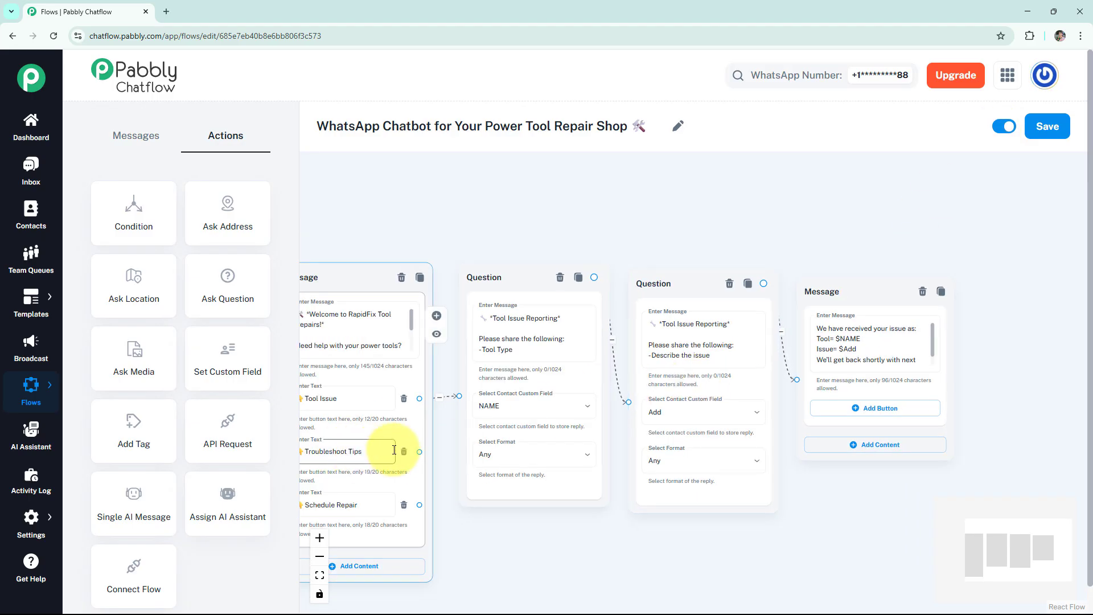
{"action": "left_click_drag", "start_coordinate": [419, 452], "coordinate": [441, 535]}
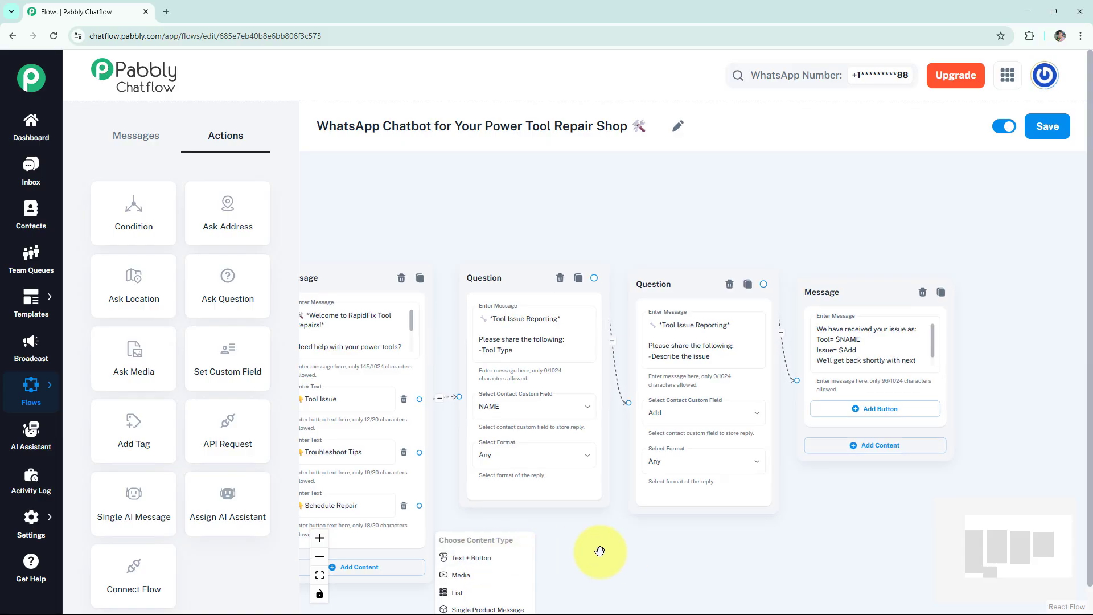
{"action": "left_click", "coordinate": [500, 558]}
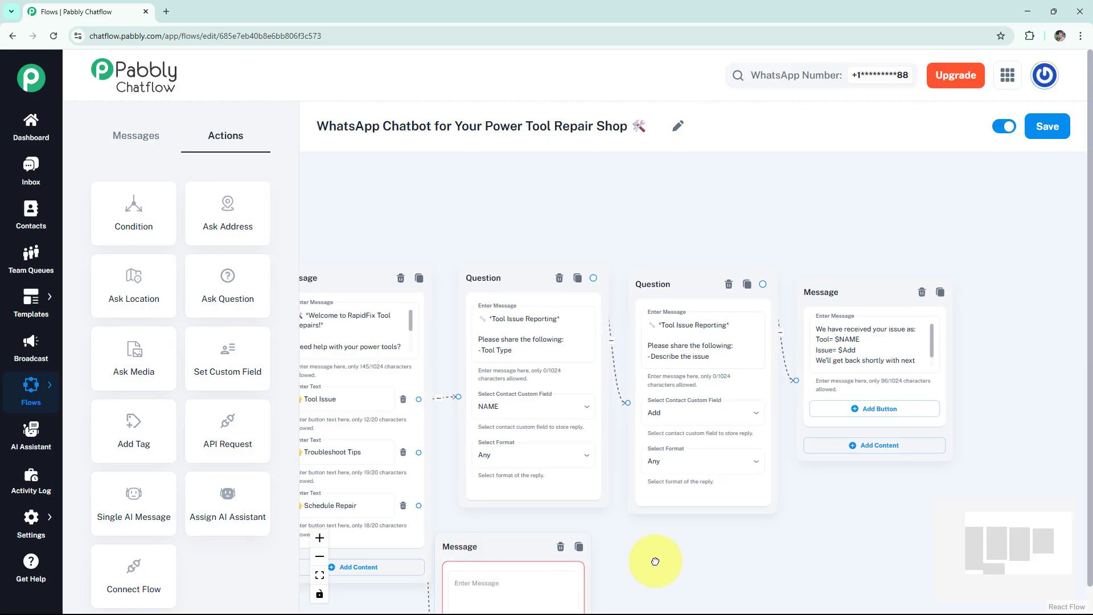
{"action": "scroll", "coordinate": [653, 561], "scroll_direction": "down", "scroll_amount": 5}
{"action": "left_click", "coordinate": [517, 378]}
{"action": "key", "text": "ctrl+v"}
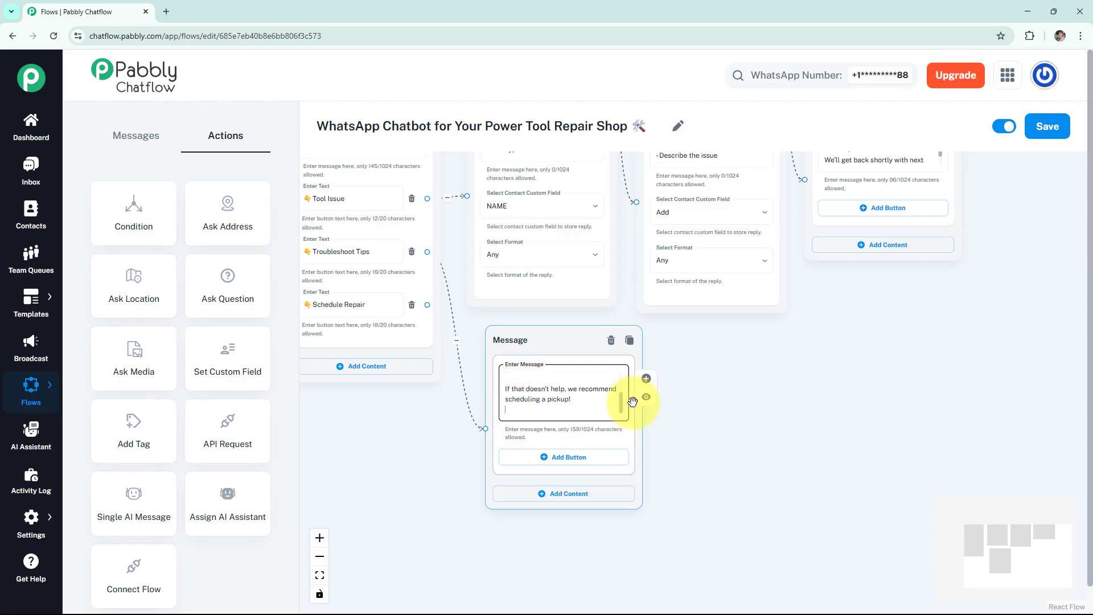
{"action": "left_click_drag", "start_coordinate": [621, 405], "coordinate": [621, 373]}
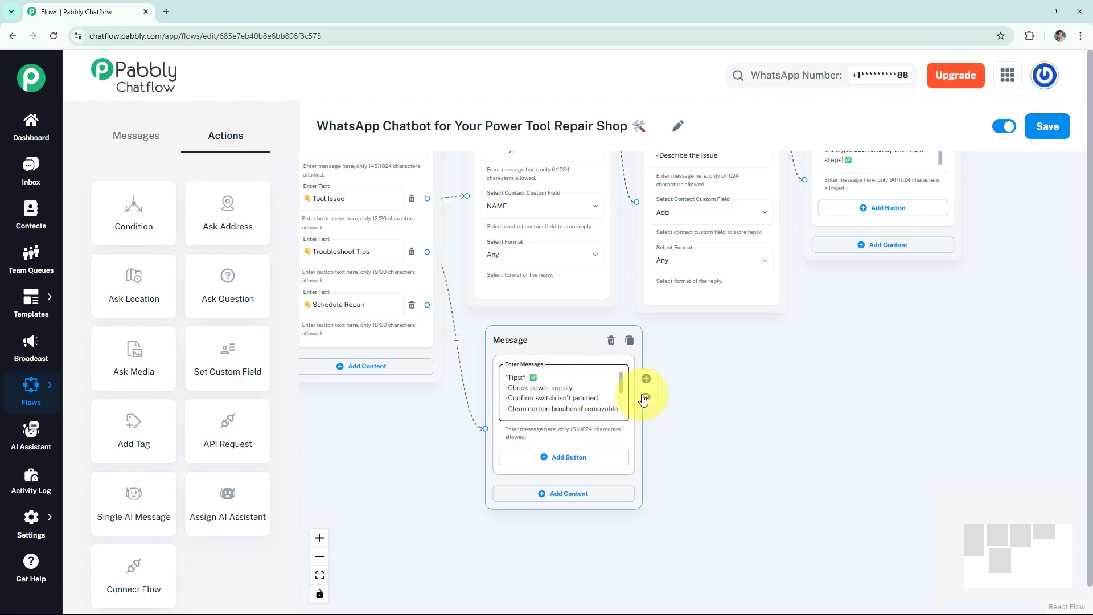
{"action": "left_click", "coordinate": [646, 396]}
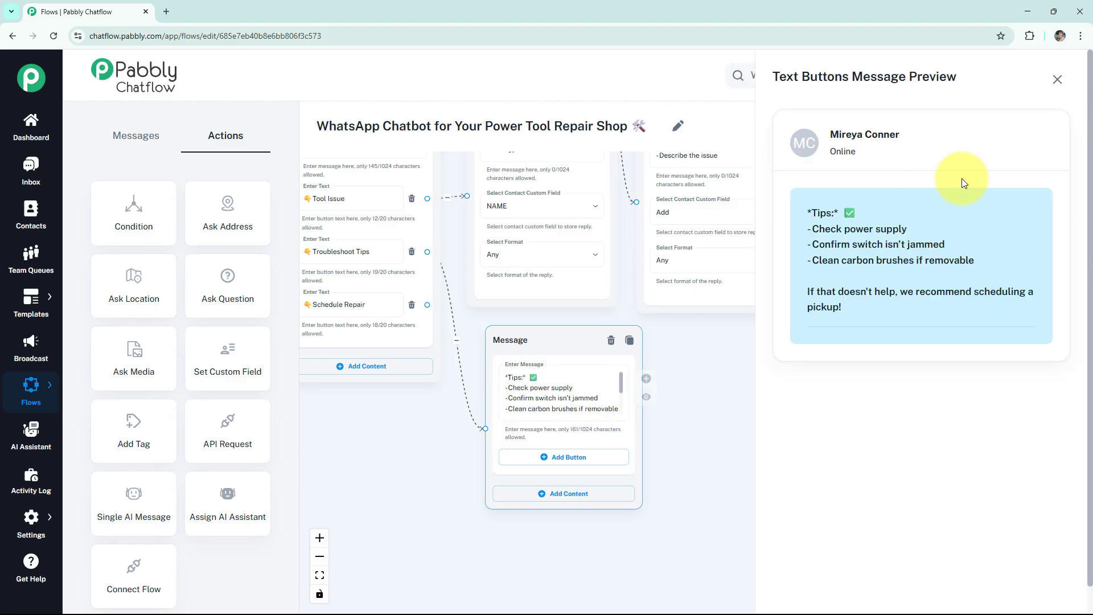
{"action": "left_click", "coordinate": [1057, 79]}
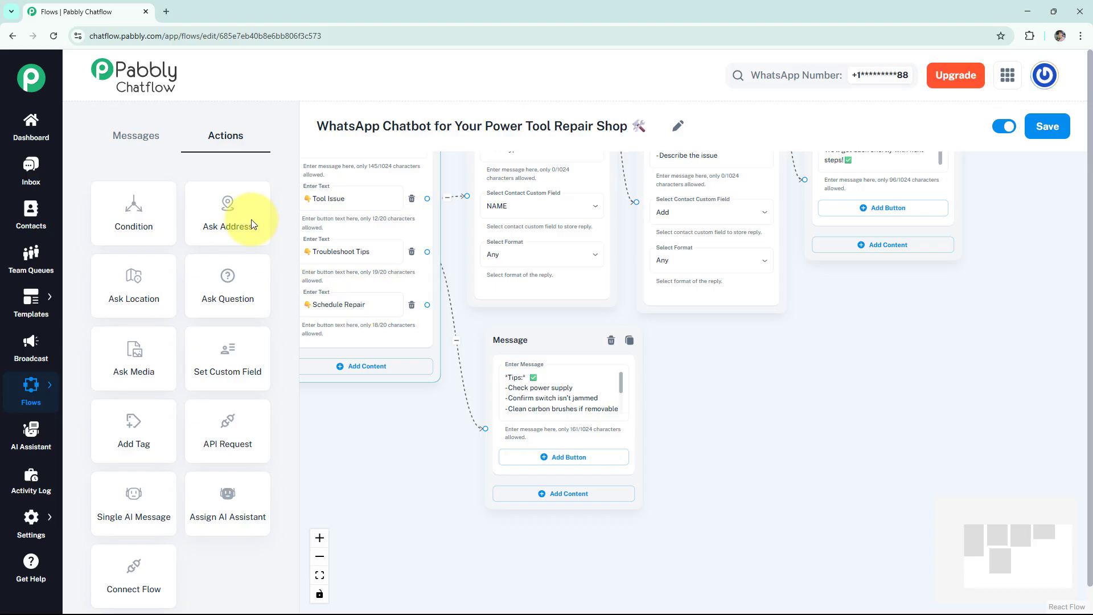
Add a question node linked to the Schedule Repair button and enter the "*Repair Scheduling*" prompt asking for the Preferred Date.
{"action": "left_click_drag", "start_coordinate": [222, 275], "coordinate": [729, 366]}
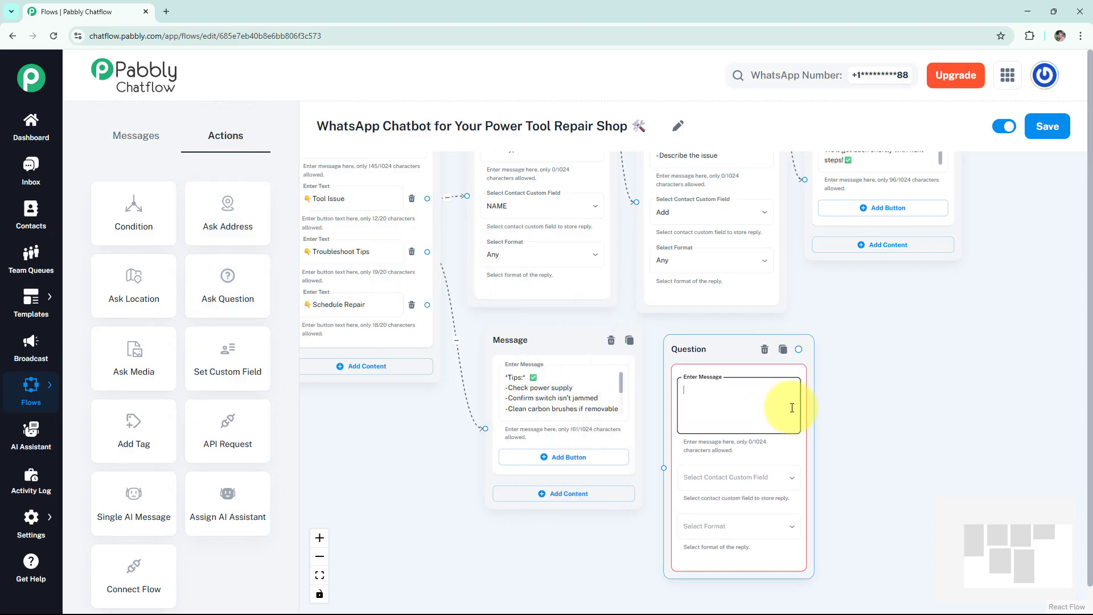
{"action": "left_click_drag", "start_coordinate": [426, 305], "coordinate": [667, 467]}
{"action": "left_click", "coordinate": [716, 400]}
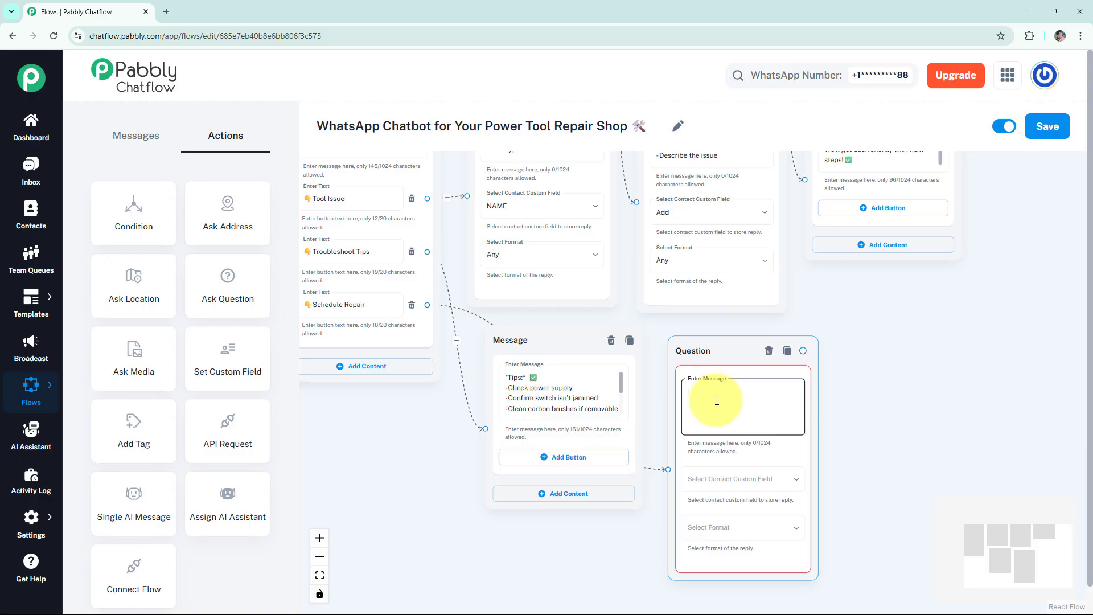
{"action": "type", "text": "📅 *Repair Scheduling*  Please send: 1️⃣ Preferred Date"}
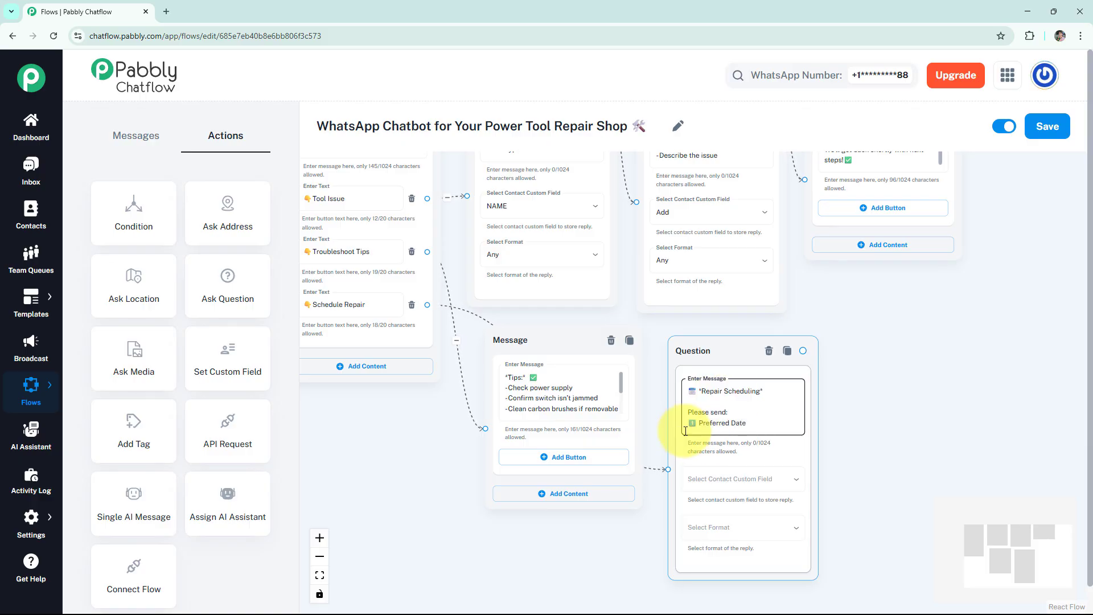
Store the Repair Scheduling question's reply in the Date contact custom field and set its reply format to Date.
{"action": "left_click", "coordinate": [734, 479]}
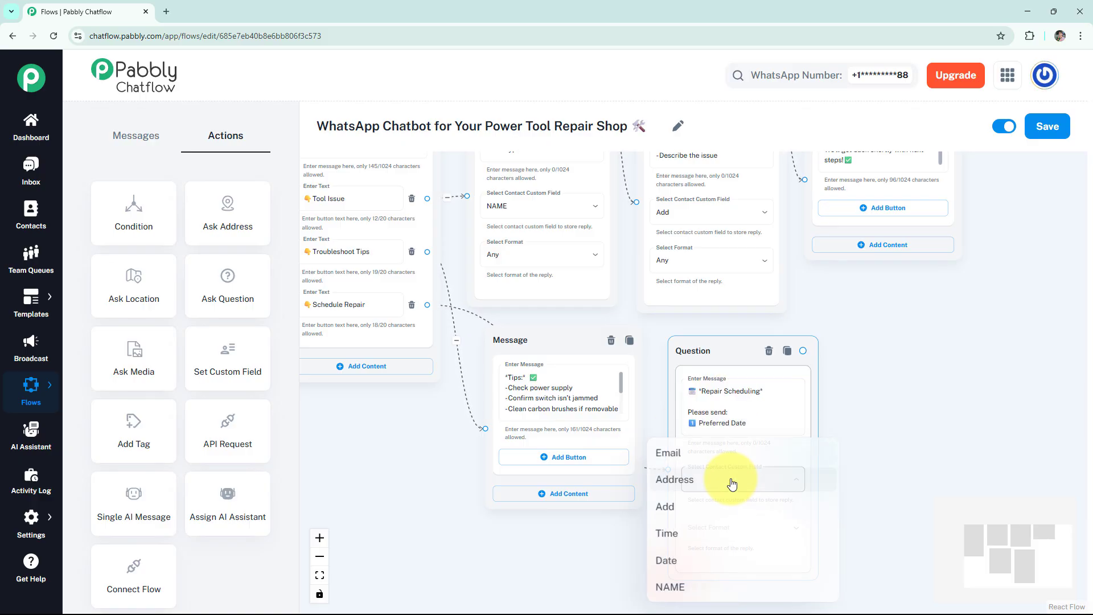
{"action": "left_click", "coordinate": [683, 562]}
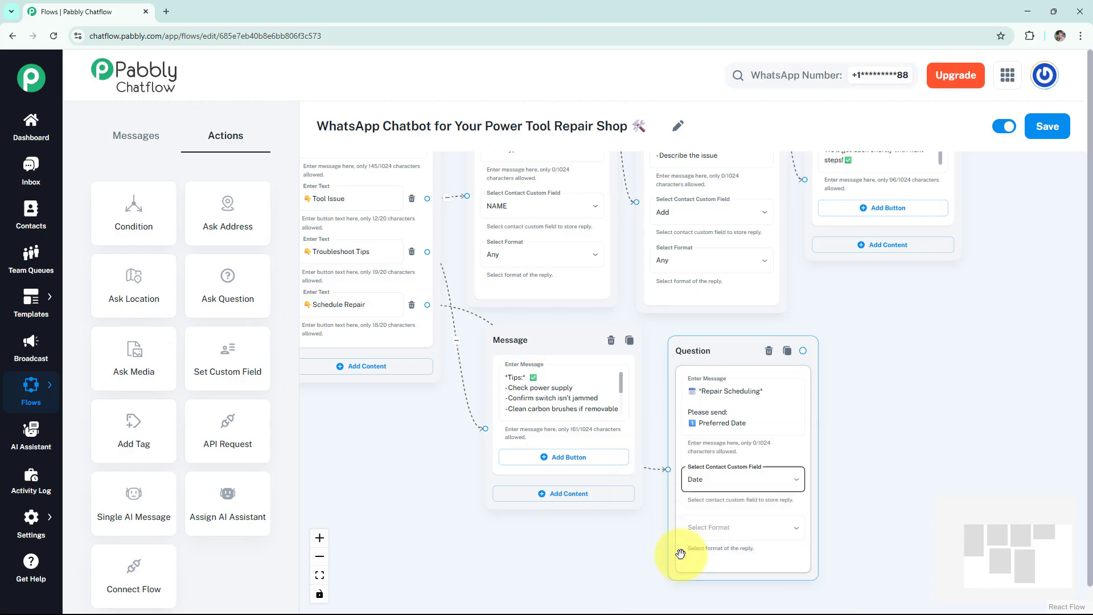
{"action": "left_click", "coordinate": [697, 523]}
{"action": "left_click", "coordinate": [695, 514]}
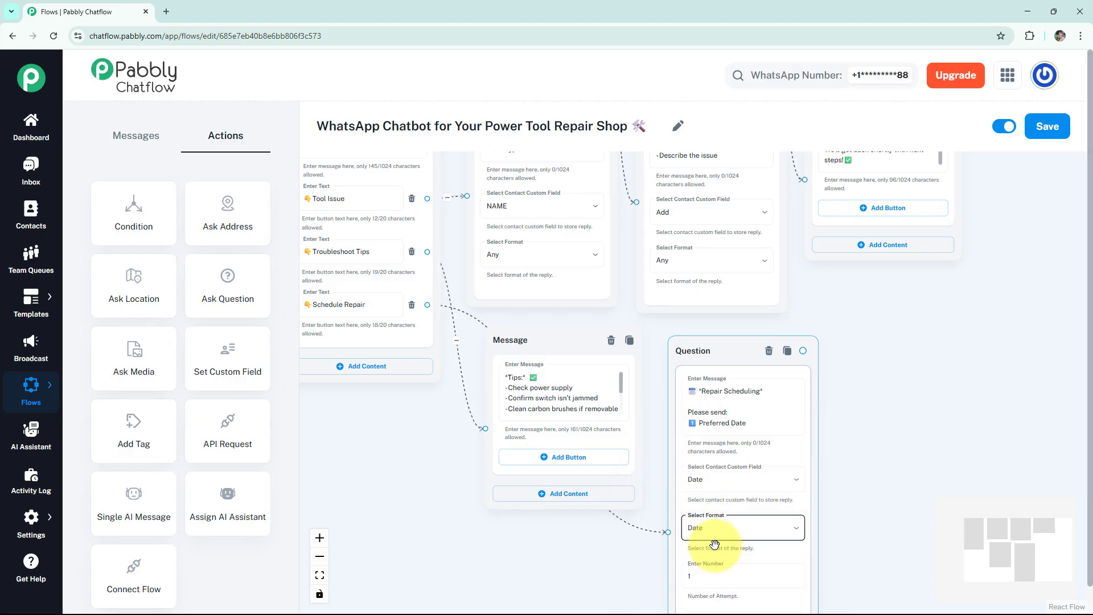
{"action": "left_click_drag", "start_coordinate": [849, 547], "coordinate": [852, 503]}
{"action": "left_click", "coordinate": [724, 529]}
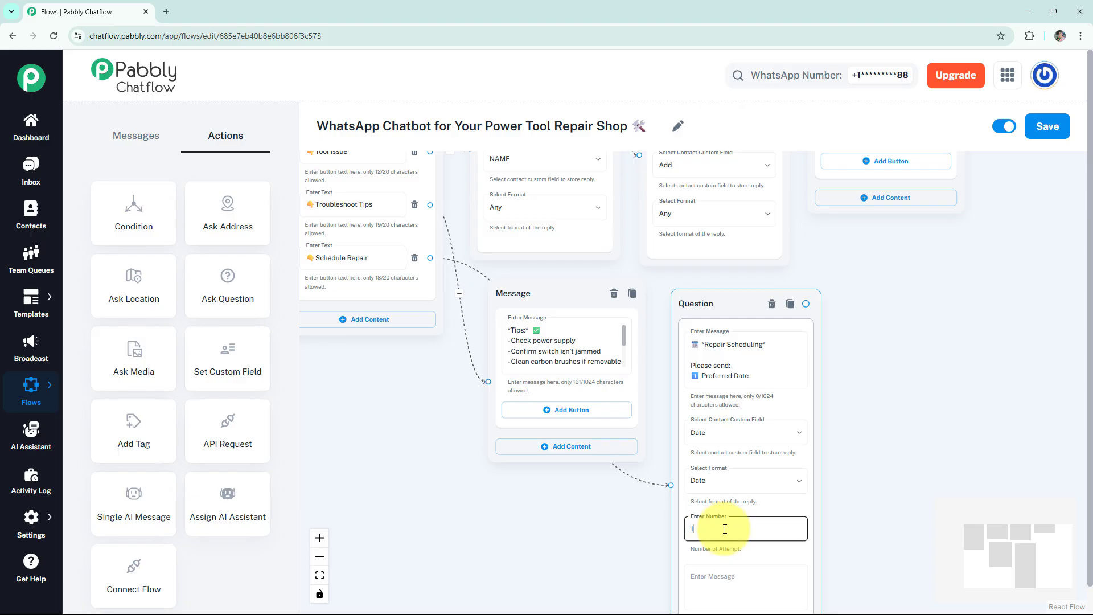
{"action": "left_click", "coordinate": [731, 576]}
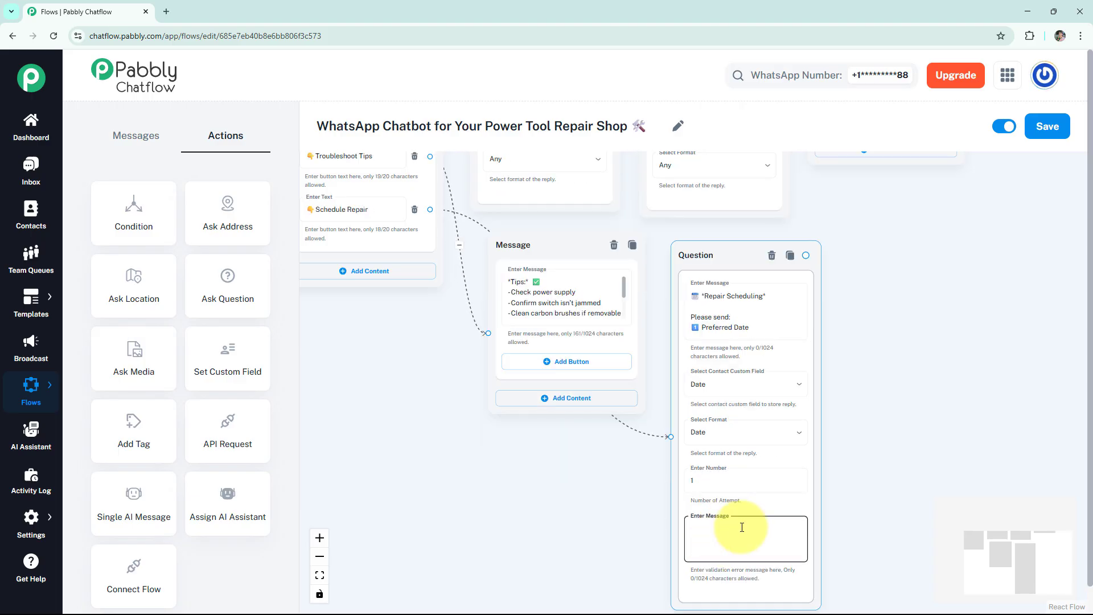
{"action": "left_click", "coordinate": [883, 449]}
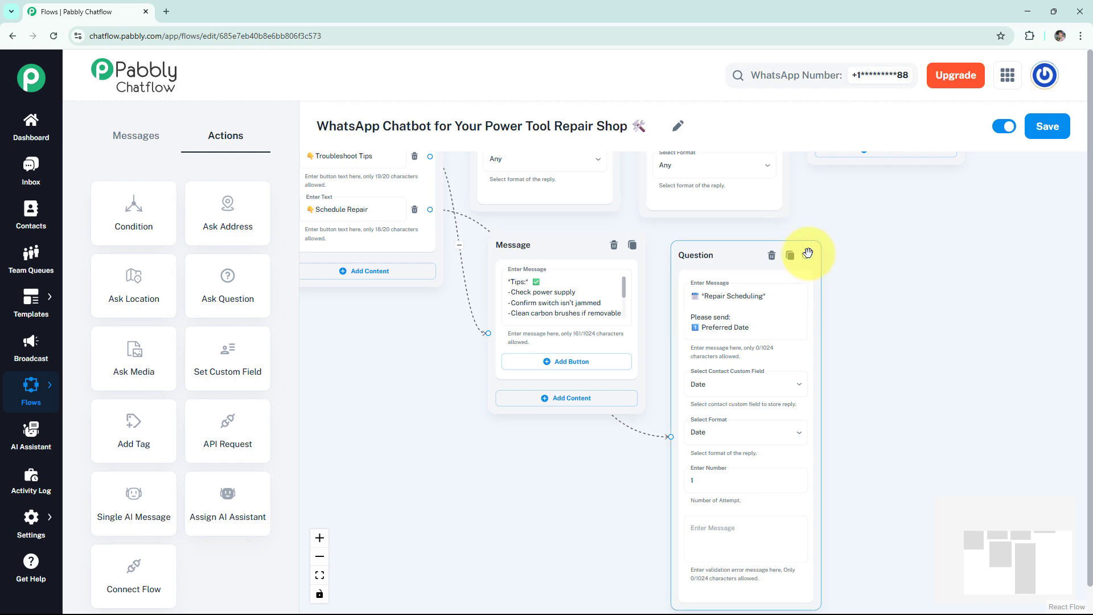
Connect a Text + Button message node to the Repair Scheduling question and enter "We'll confirm your slot on $Date shortly! 🛠️".
{"action": "left_click_drag", "start_coordinate": [807, 252], "coordinate": [910, 252]}
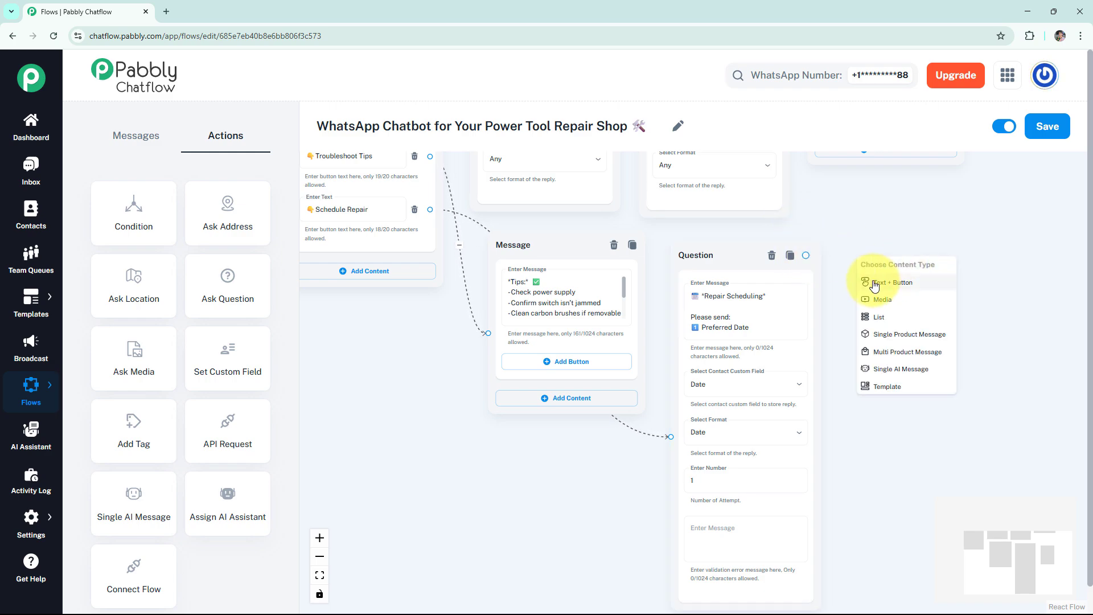
{"action": "left_click", "coordinate": [874, 282]}
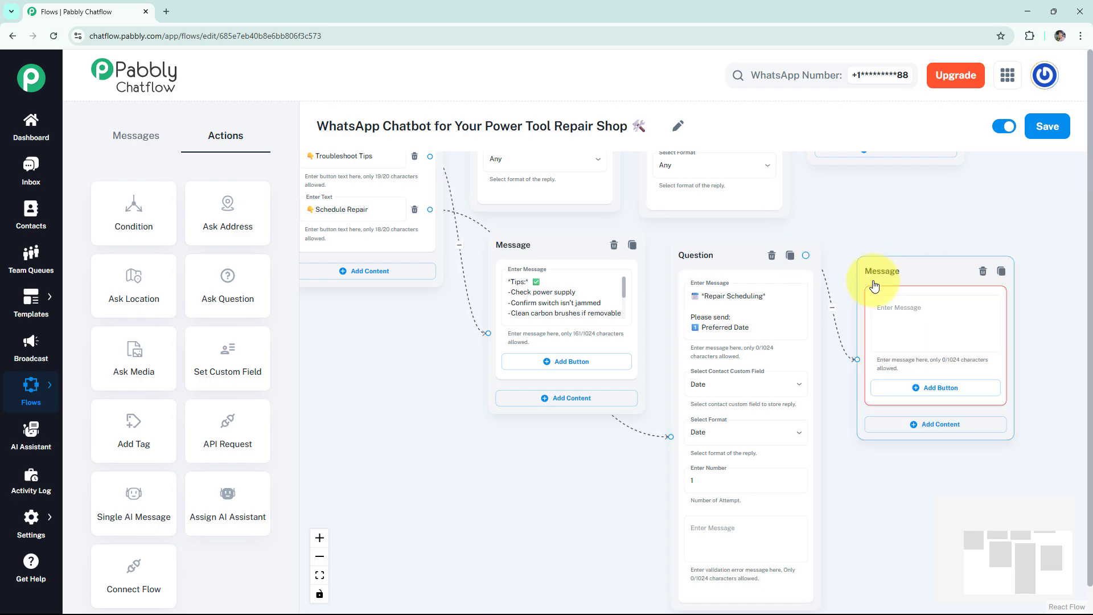
{"action": "left_click", "coordinate": [894, 310]}
{"action": "type", "text": "We'll confirm your slot on $Date shortly! 🛠️"}
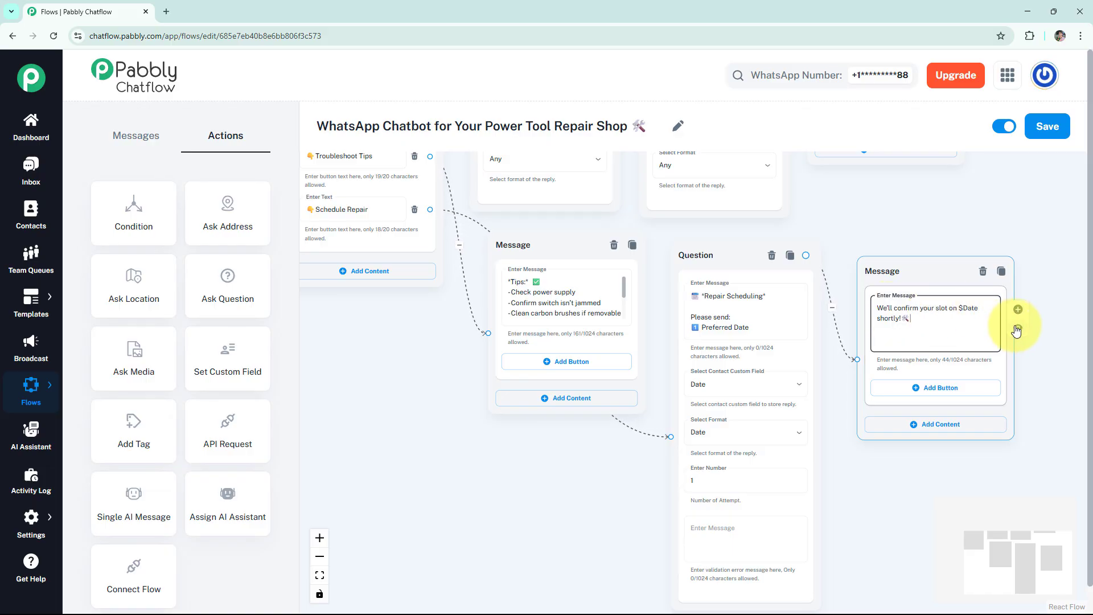
Preview the slot confirmation message and check its $Date variable.
{"action": "left_click", "coordinate": [1018, 327]}
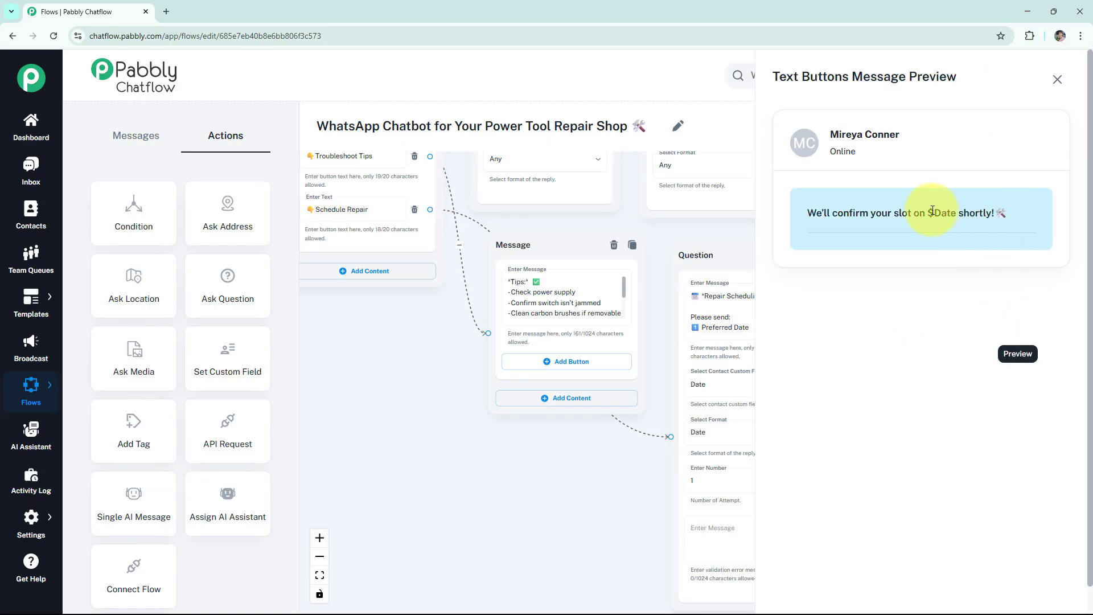
{"action": "left_click_drag", "start_coordinate": [926, 213], "coordinate": [949, 212]}
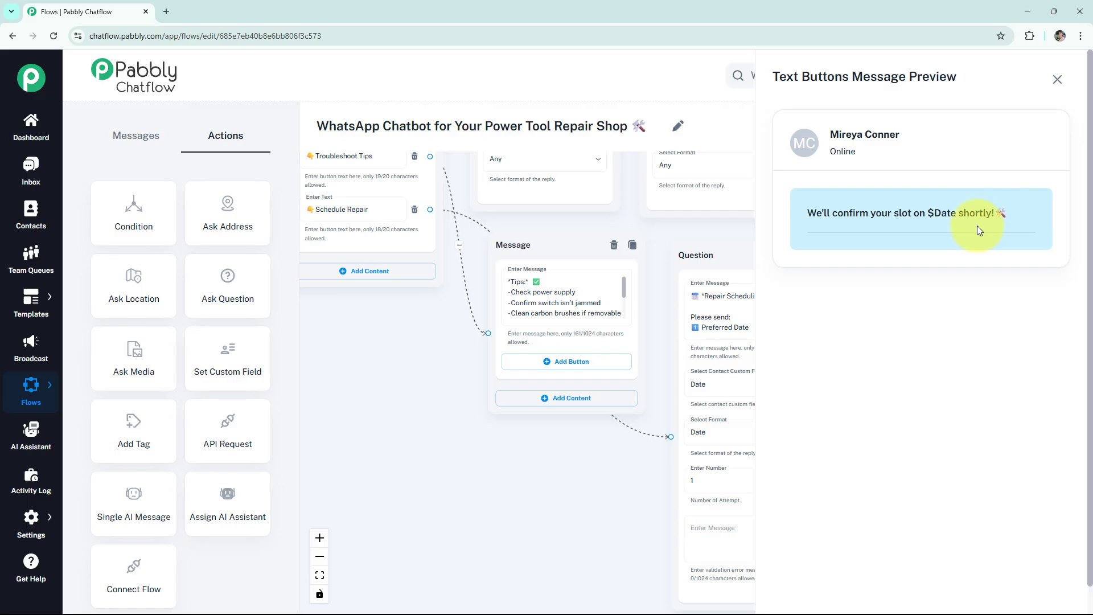
{"action": "left_click", "coordinate": [1056, 79]}
Review the complete repair shop chatbot flow and save it.
{"action": "left_click_drag", "start_coordinate": [919, 207], "coordinate": [949, 353]}
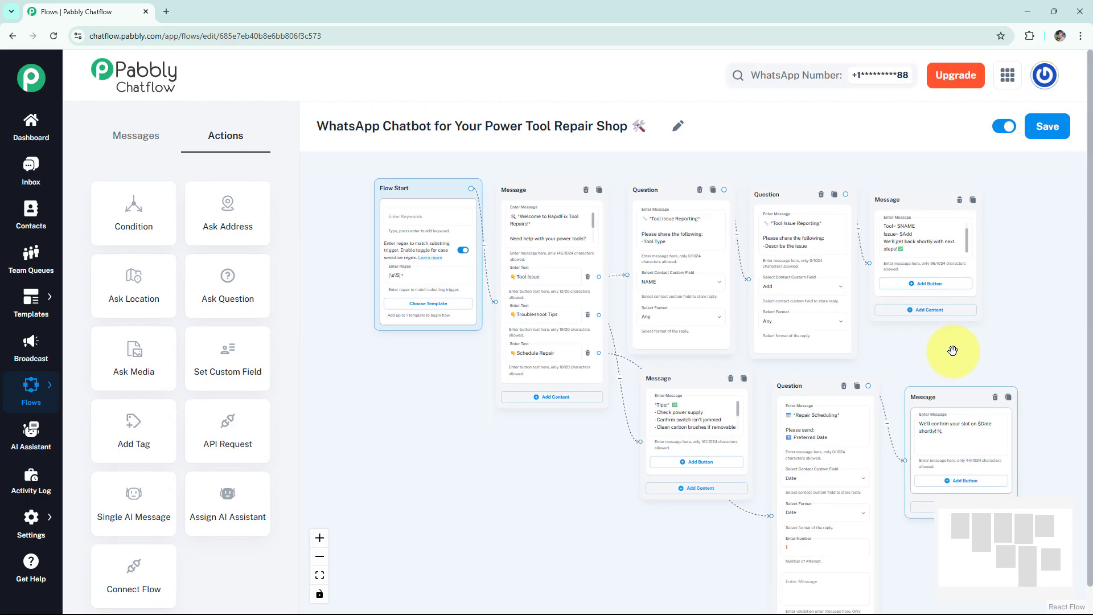
{"action": "scroll", "coordinate": [939, 336], "scroll_direction": "down", "scroll_amount": 3}
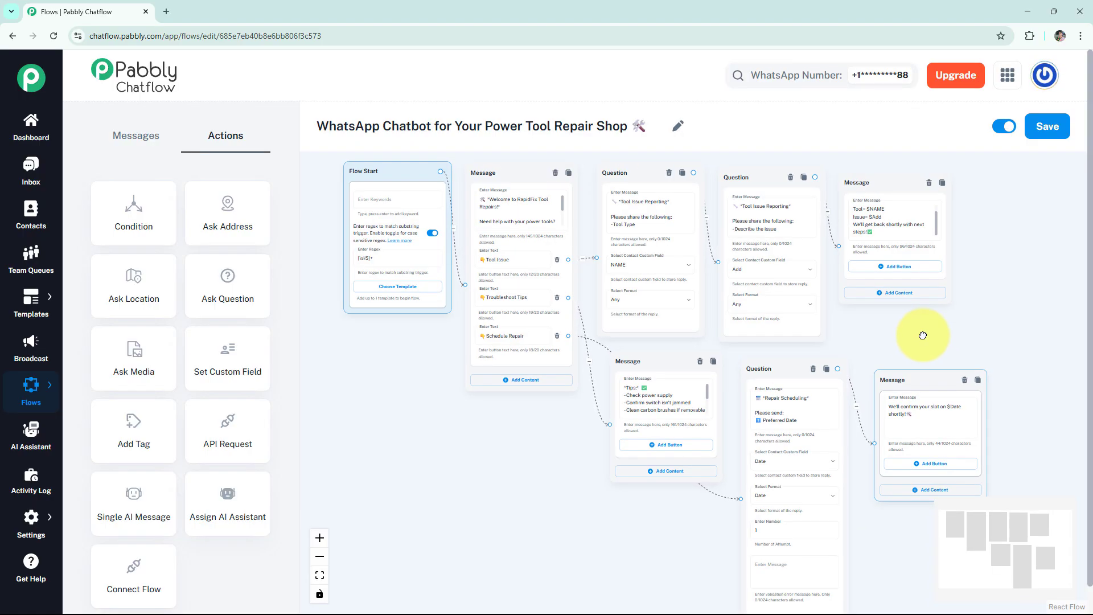
{"action": "left_click", "coordinate": [1047, 127]}
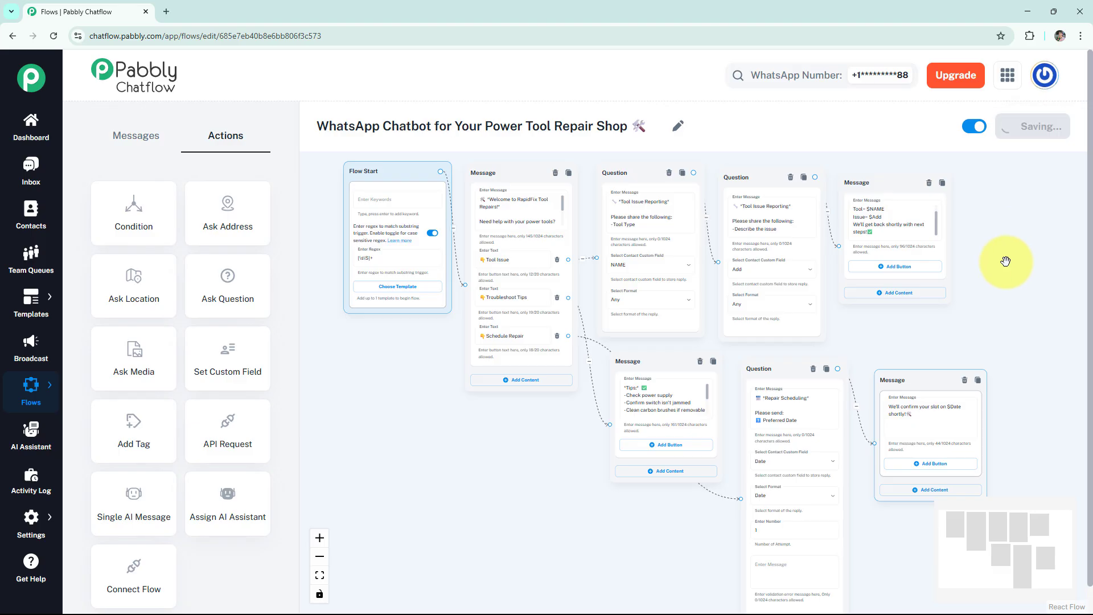